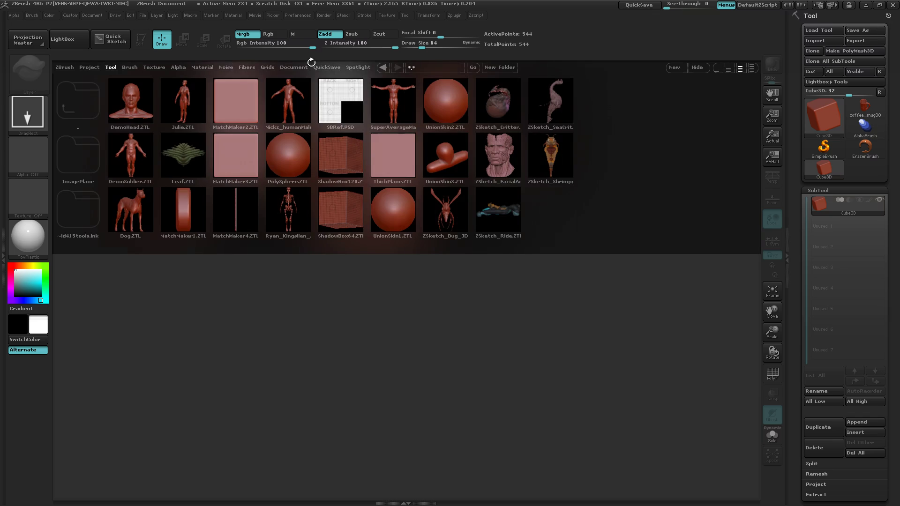
- Load ShadowBox128.ZTL from the tool library, draw it large on the canvas and turn on Edit mode
click(111, 68)
double_click(341, 156)
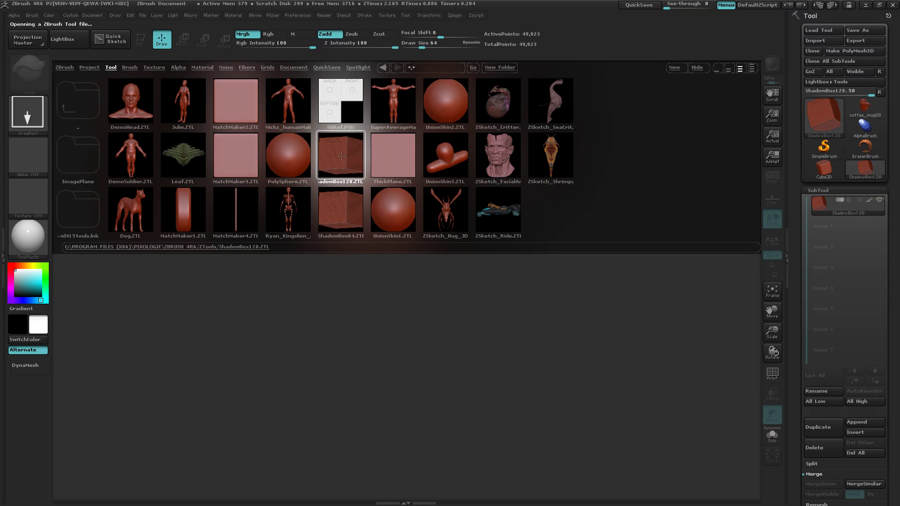
click(78, 40)
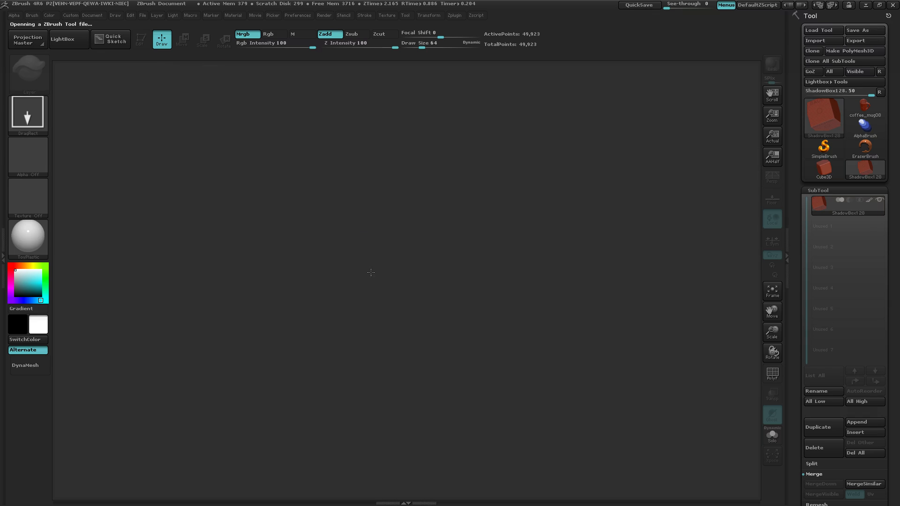
drag(371, 272, 613, 271)
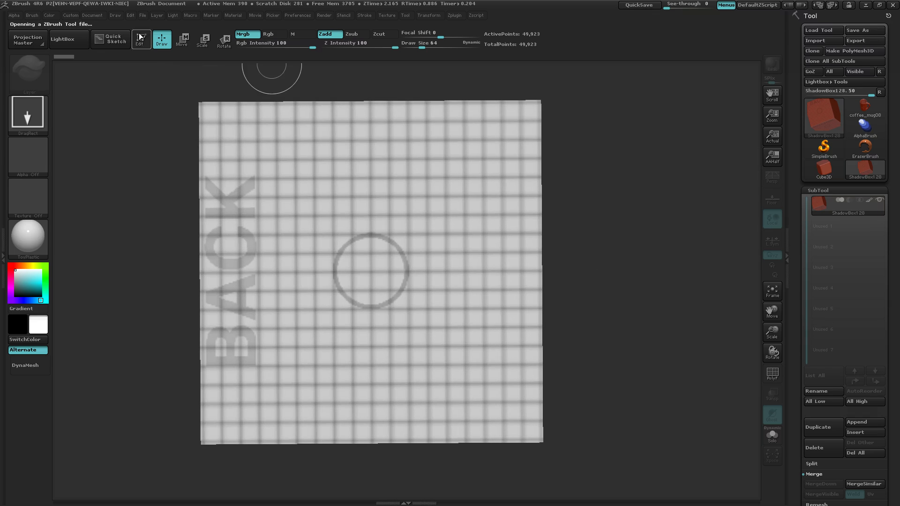
click(140, 38)
- Examine the shadow box's Back, Right and Bottom planes, finishing square on to the Bottom plane
right_drag(328, 276, 347, 229)
right_drag(368, 269, 359, 236)
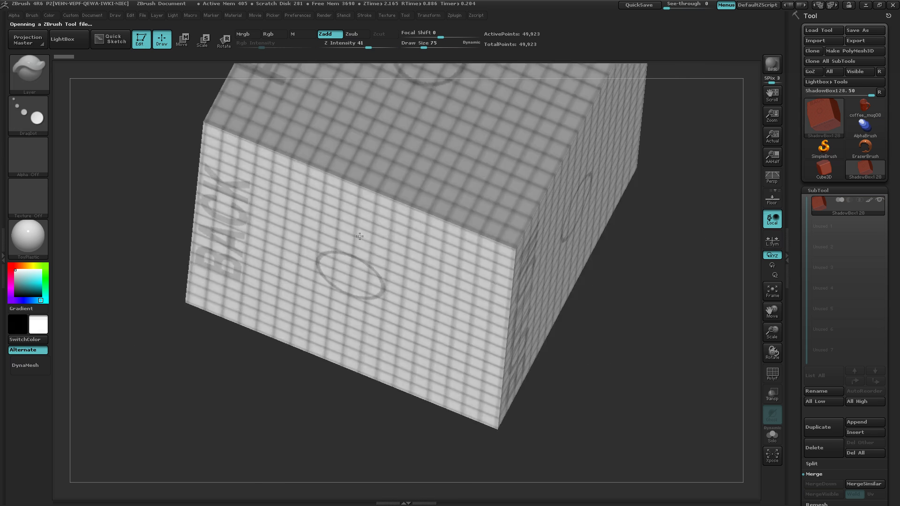
drag(360, 236, 400, 207)
right_drag(372, 300, 339, 322)
drag(338, 321, 364, 316)
alt+right_drag(255, 313, 469, 336)
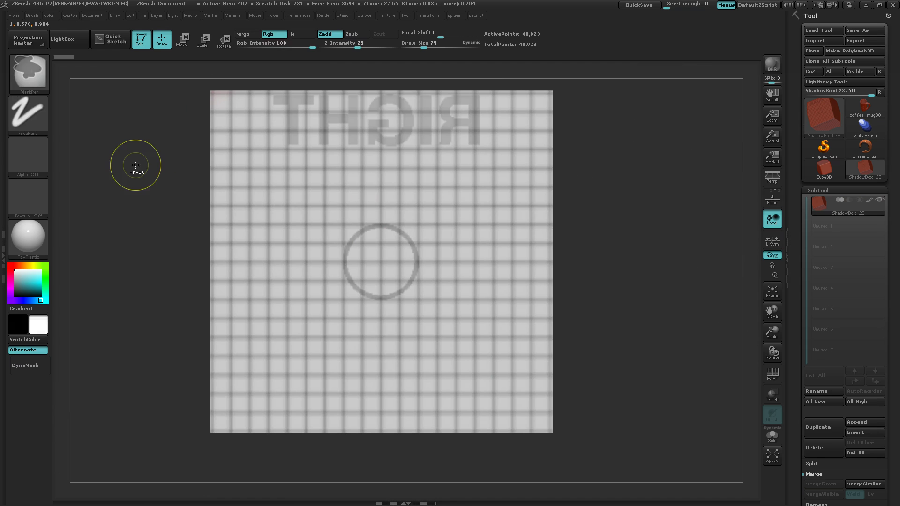
drag(372, 324, 366, 249)
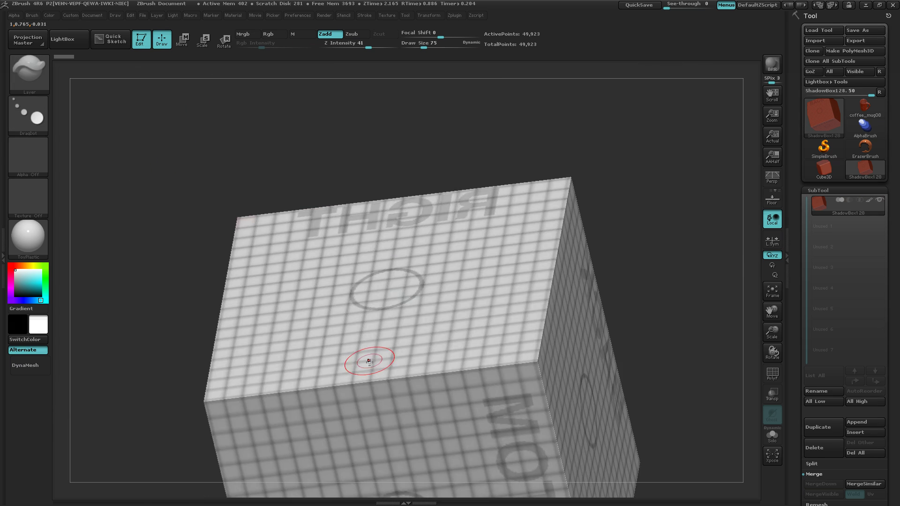
right_drag(375, 262, 381, 389)
alt+right_drag(387, 269, 382, 412)
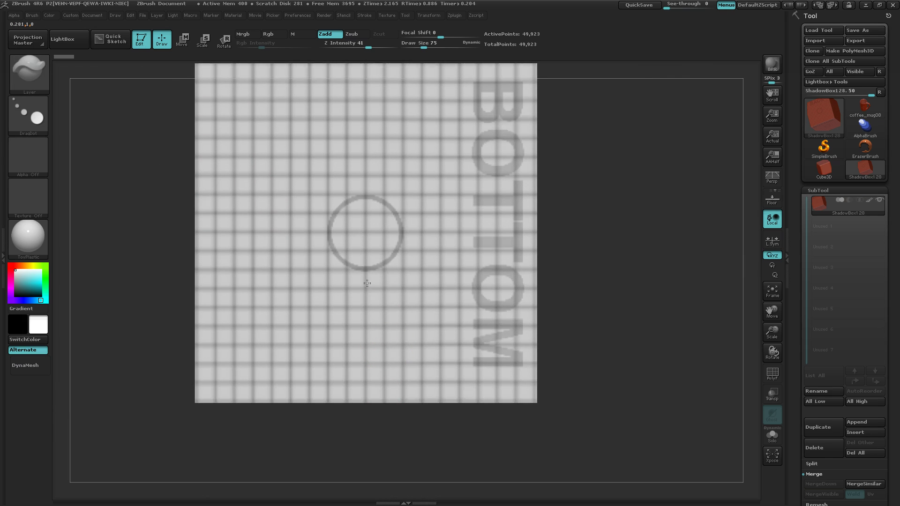
alt+right_drag(367, 283, 361, 315)
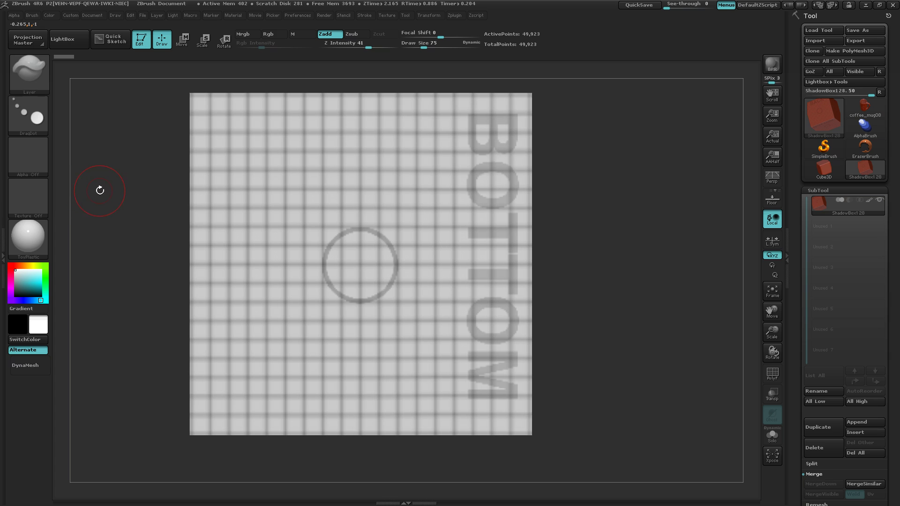
- Choose the MaskCircle brush and mask a filled circle about eight grid squares wide, left of centre on the Bottom plane
ctrl+click(29, 76)
click(83, 81)
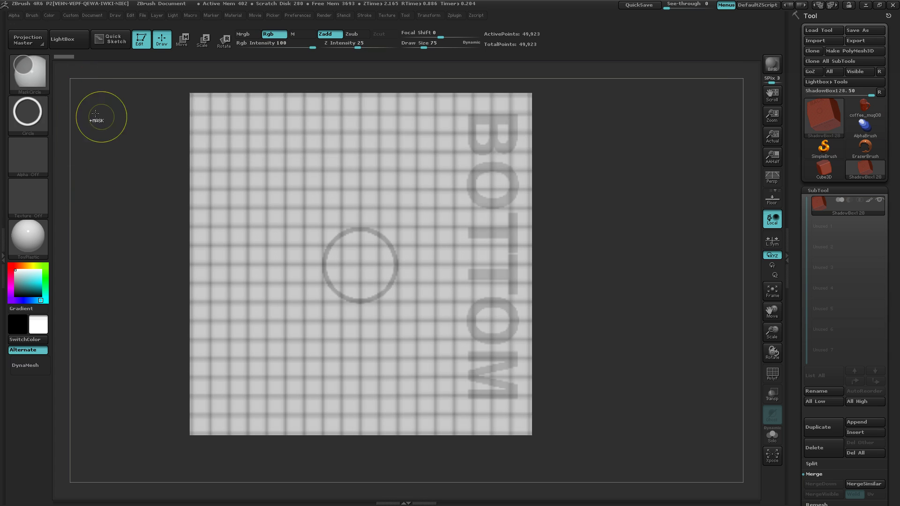
click(41, 114)
mouse_move(360, 266)
mouse_down()
mouse_move(449, 265)
mouse_move(434, 265)
mouse_up()
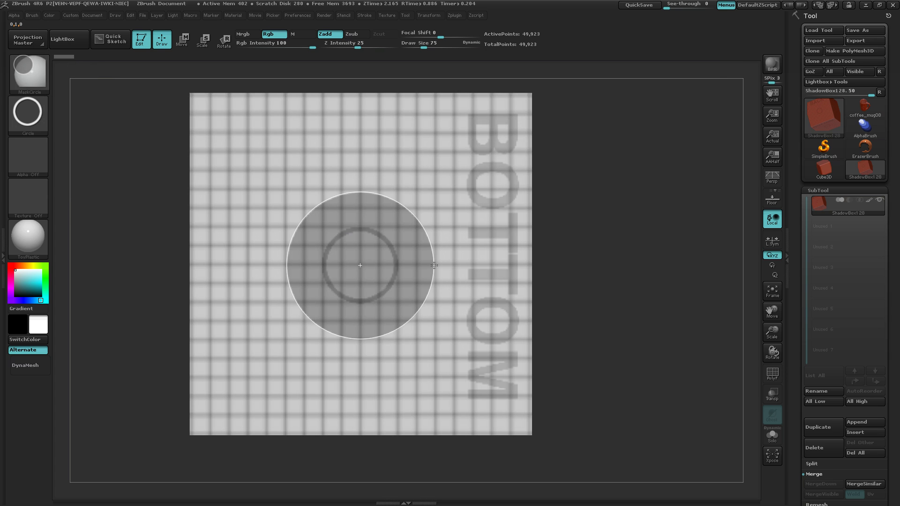
drag(434, 265, 377, 263)
mouse_move(399, 364)
right_down()
mouse_move(396, 332)
mouse_move(398, 360)
right_up()
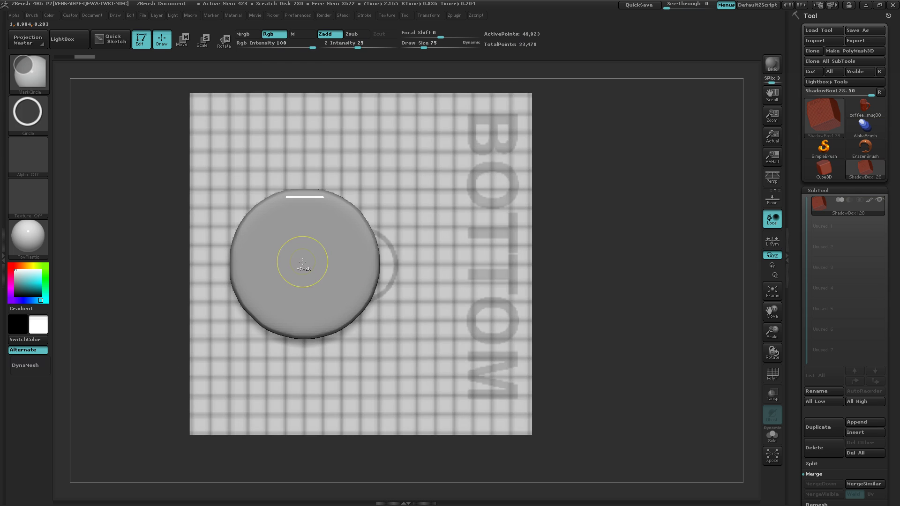
- Subtract a slightly smaller concentric circle from the circular mask on the Bottom plane, leaving a thin ring for the mug wall
ctrl+drag(302, 261, 378, 295)
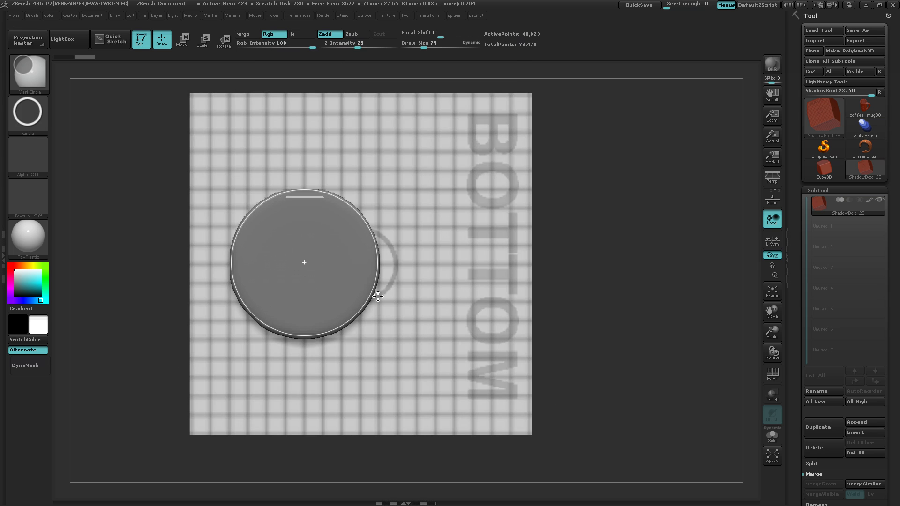
ctrl+drag(377, 296, 372, 295)
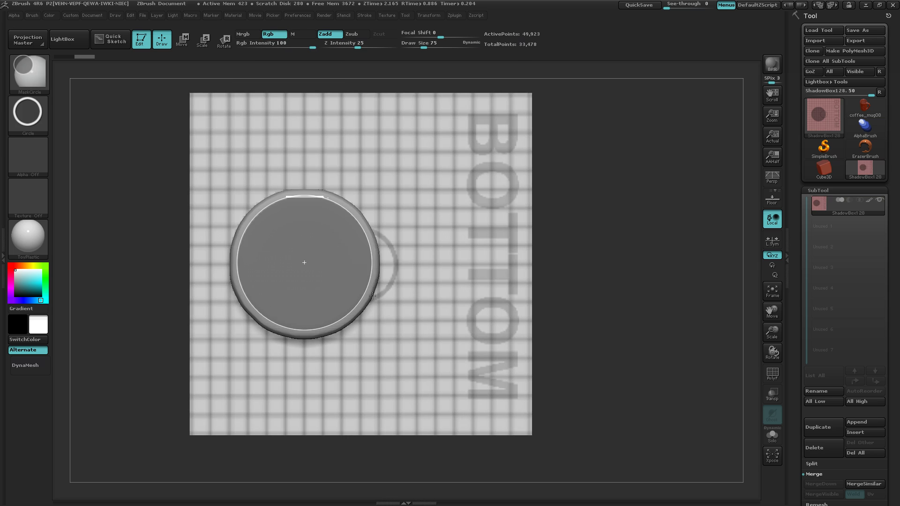
ctrl+alt+drag(372, 296, 372, 296)
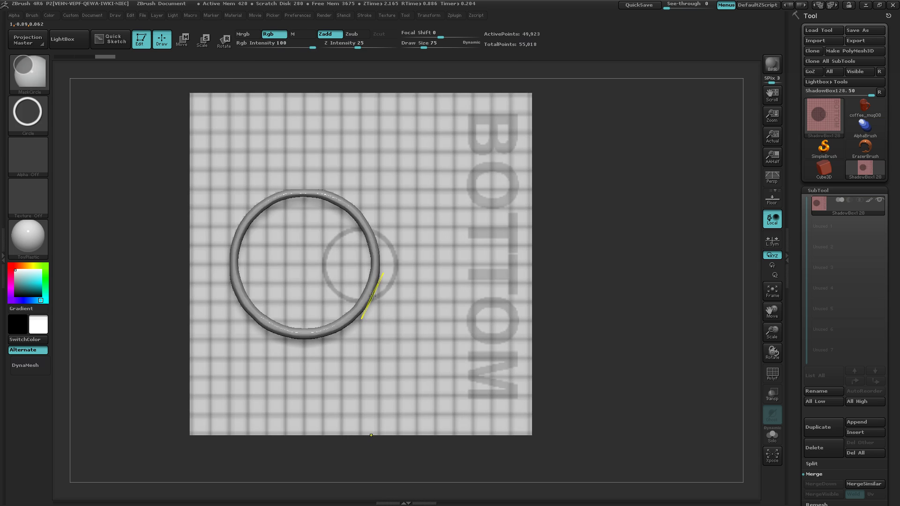
- Switch the masking brush to MaskPen
mouse_move(423, 353)
right_down()
mouse_move(412, 324)
mouse_move(421, 375)
right_up()
drag(420, 375, 427, 353)
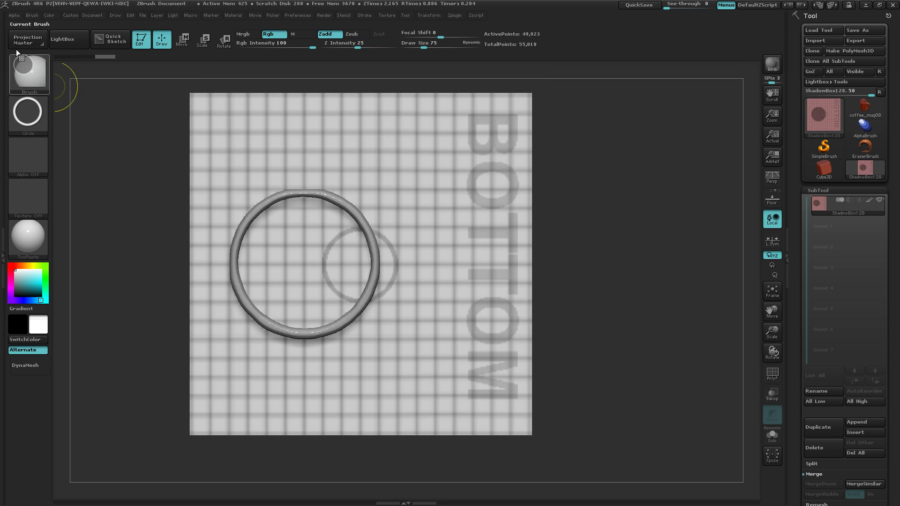
ctrl+click(30, 69)
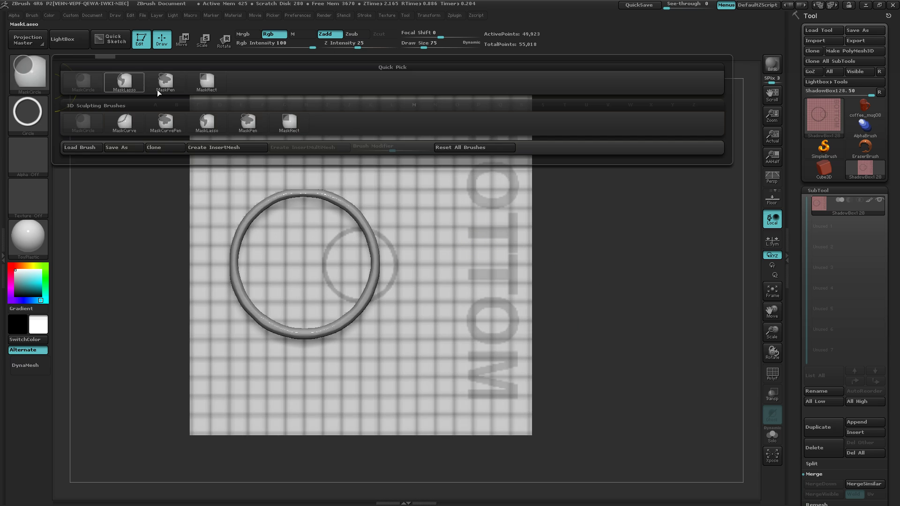
click(166, 83)
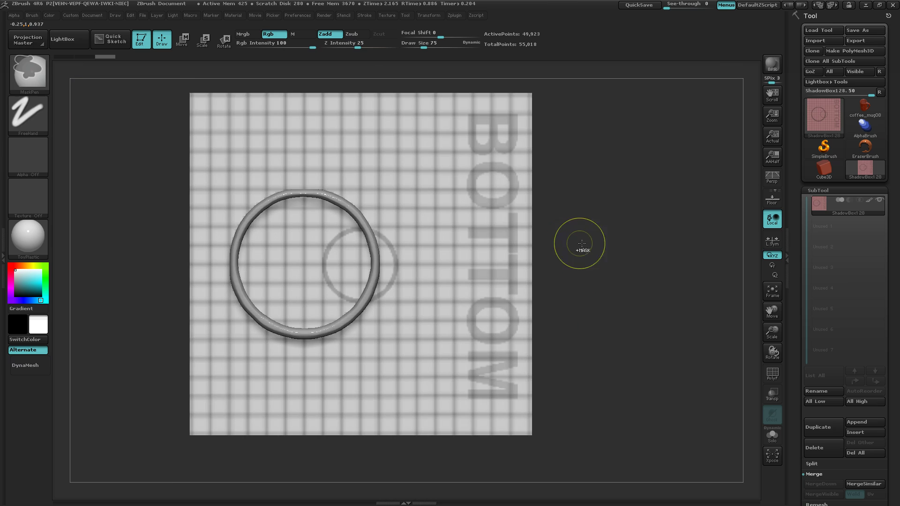
- Try masking a rectangular handle strip from the ring to the box edge on the Bottom plane, and undo it
ctrl+drag(587, 239, 377, 289)
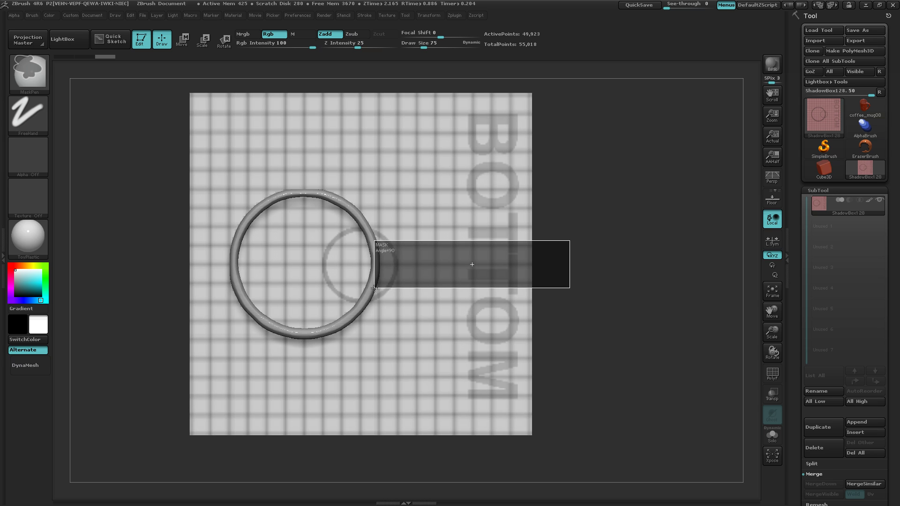
ctrl+drag(375, 288, 374, 288)
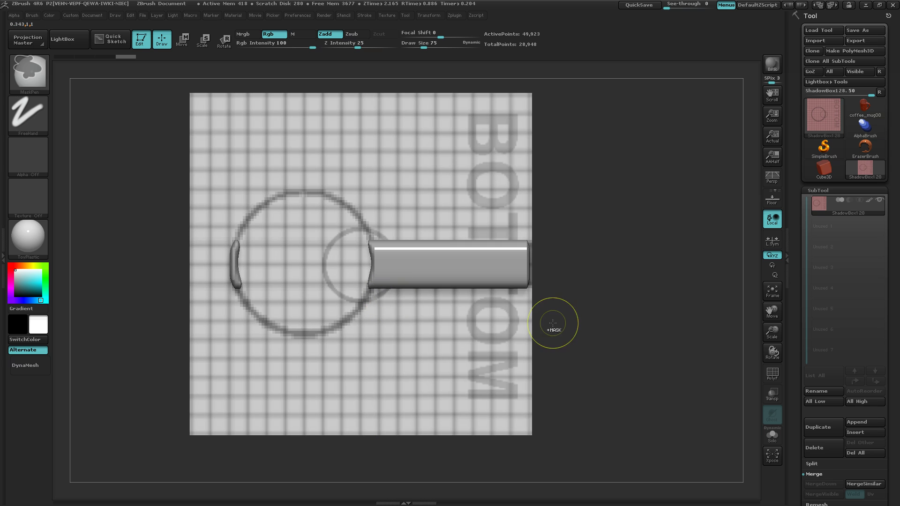
key(ctrl)
key(ctrl+z)
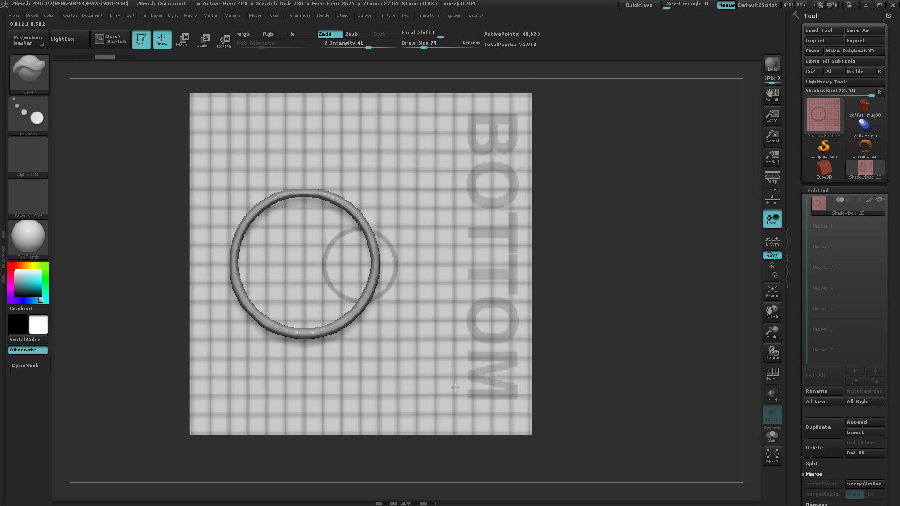
- Turn on transparency and turn the box to see the hollow cylinder through the Right plane
shift+drag(538, 320, 454, 343)
mouse_move(538, 342)
mouse_down()
mouse_move(460, 342)
mouse_move(521, 339)
mouse_up()
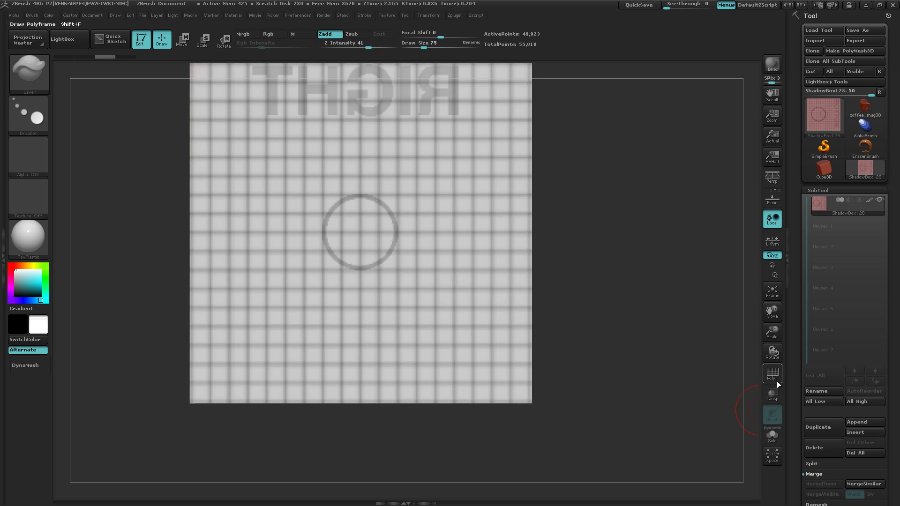
click(772, 394)
drag(687, 375, 617, 345)
right_drag(462, 368, 558, 353)
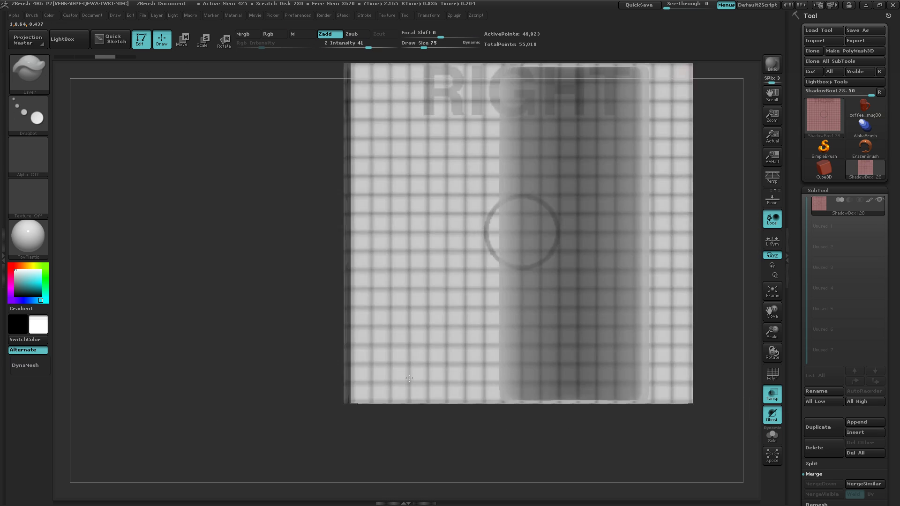
- Mask a rectangle over the cylinder on the Right plane to limit the mug's height, leaving margins above and below
drag(595, 340, 556, 358)
right_drag(542, 367, 573, 364)
alt+drag(573, 364, 393, 391)
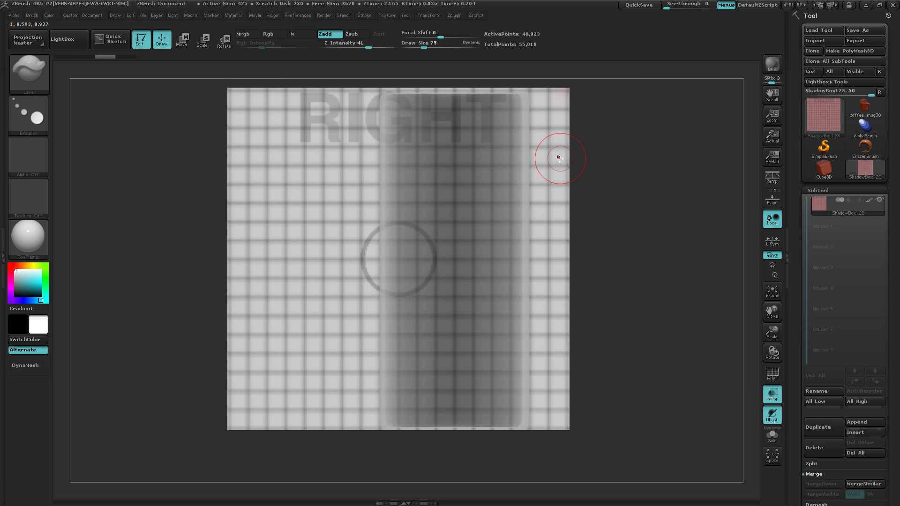
mouse_move(640, 150)
ctrl+mouse_down()
mouse_move(595, 207)
mouse_move(507, 230)
mouse_move(480, 206)
mouse_move(483, 185)
mouse_move(440, 328)
mouse_move(380, 374)
mouse_move(380, 355)
ctrl+mouse_up()
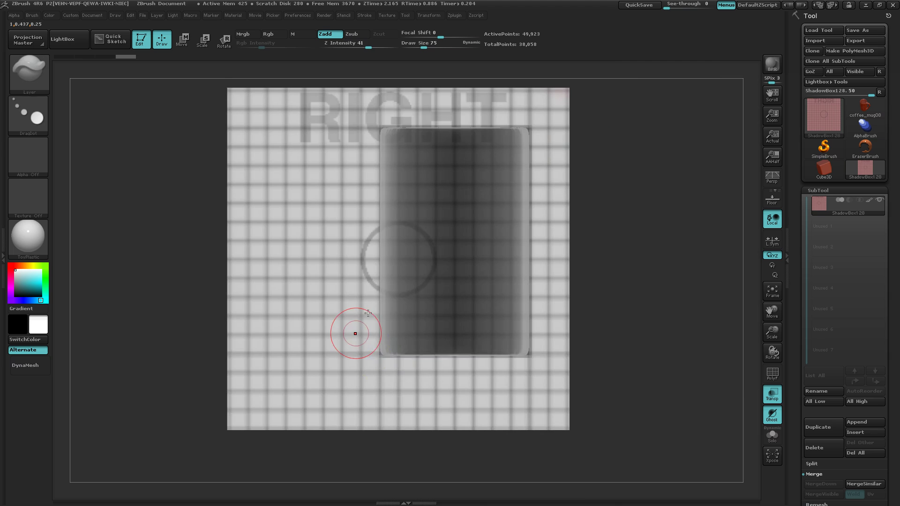
- Mask a slightly shorter rectangle adjoining the mug body on the Right plane as the handle's side profile
right_drag(356, 333, 407, 359)
drag(407, 359, 415, 282)
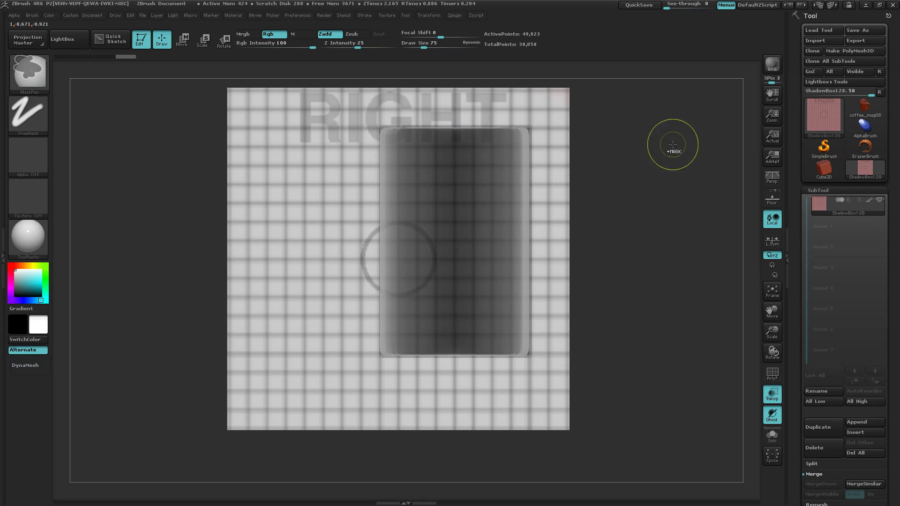
mouse_move(672, 144)
ctrl+mouse_down()
mouse_move(614, 196)
mouse_move(504, 240)
mouse_move(315, 193)
mouse_move(292, 335)
mouse_move(284, 335)
ctrl+mouse_up()
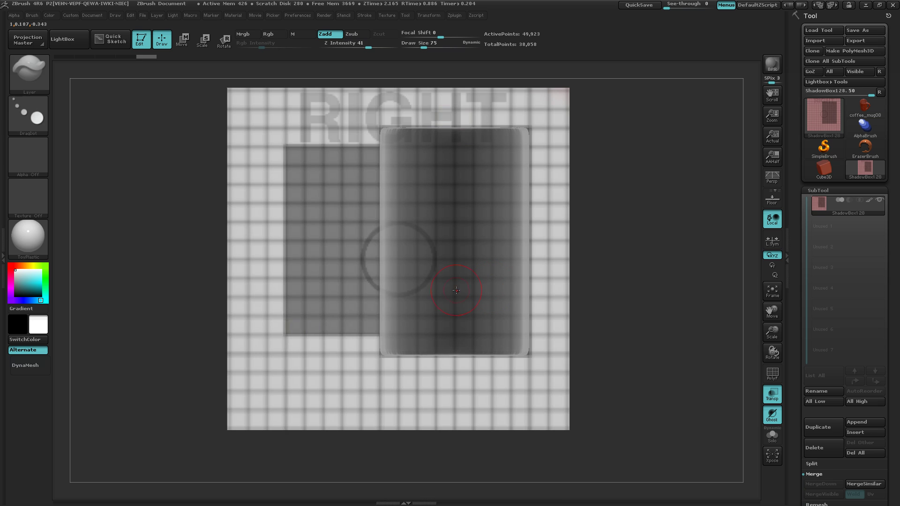
- Mask a narrow horizontal strip on the Bottom plane from the ring's outer edge to the BOTTOM label to generate the handle block
right_drag(447, 276, 455, 364)
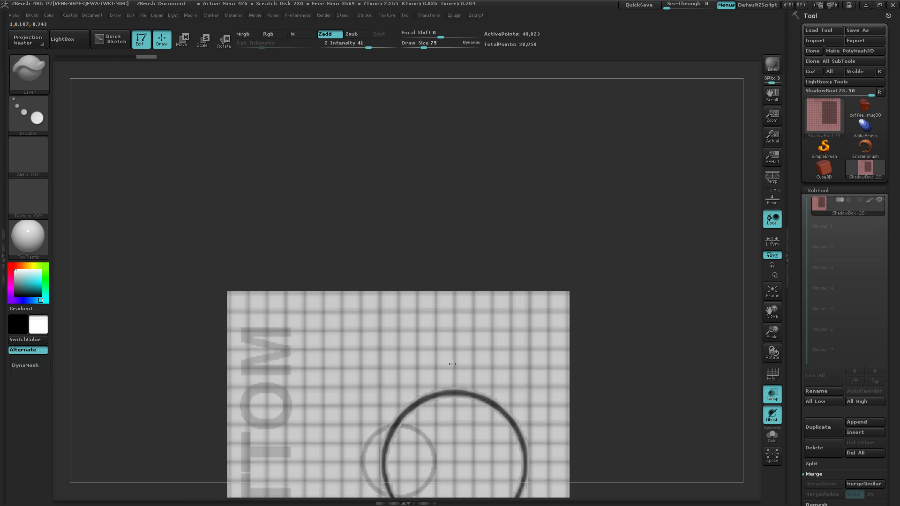
mouse_move(442, 407)
alt+right_down()
mouse_move(444, 234)
mouse_move(438, 255)
alt+right_up()
key(ctrl)
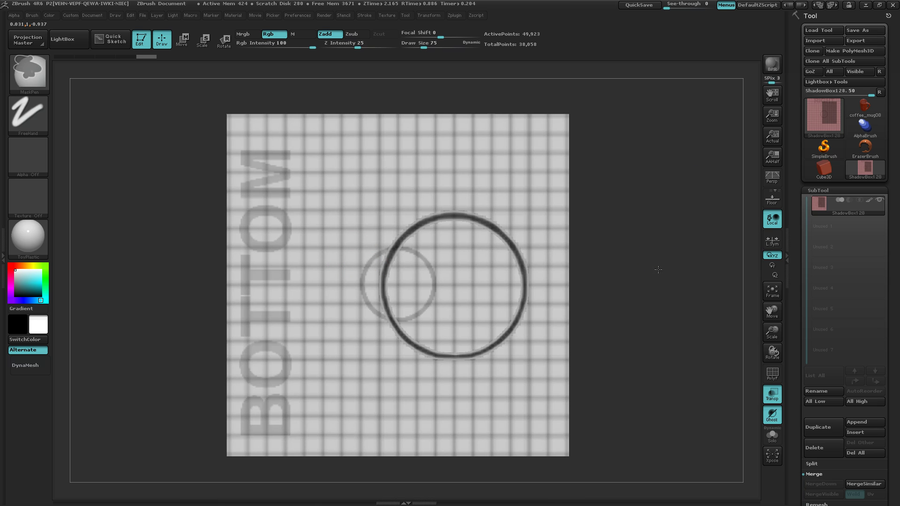
ctrl+drag(658, 269, 288, 305)
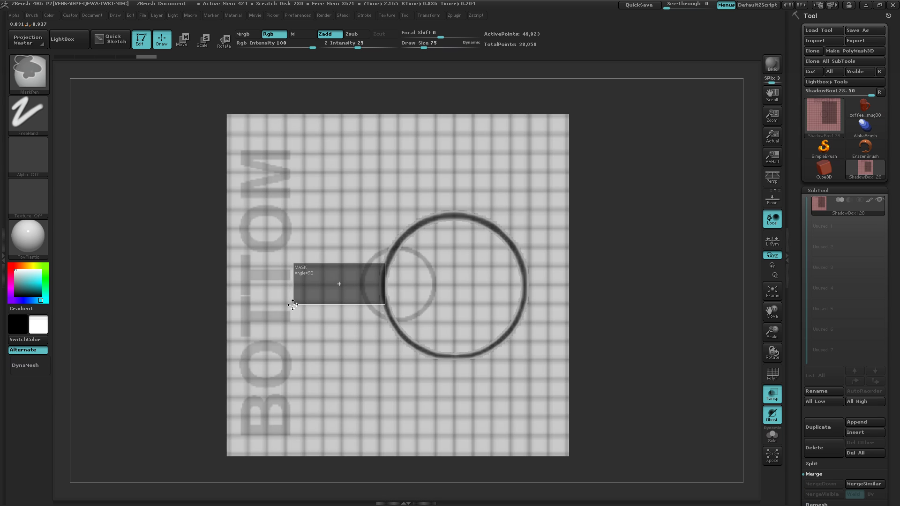
ctrl+drag(292, 305, 271, 306)
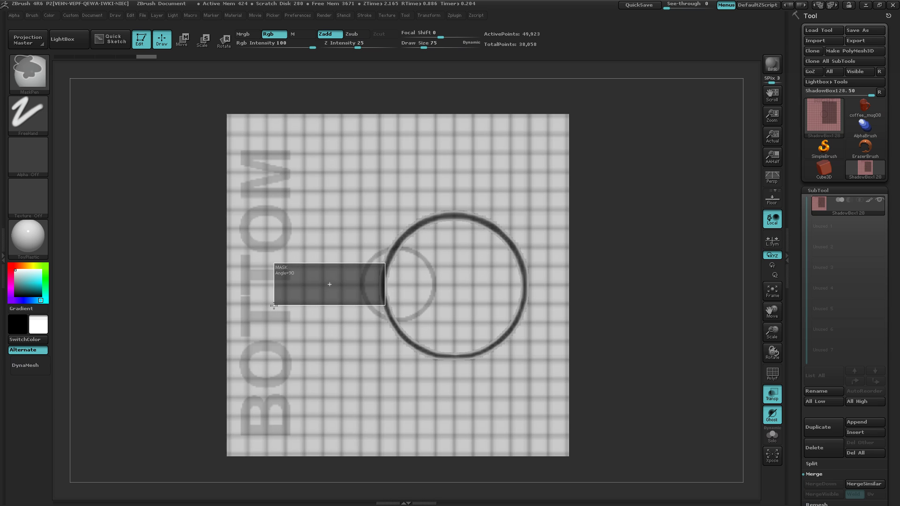
ctrl+drag(274, 305, 275, 308)
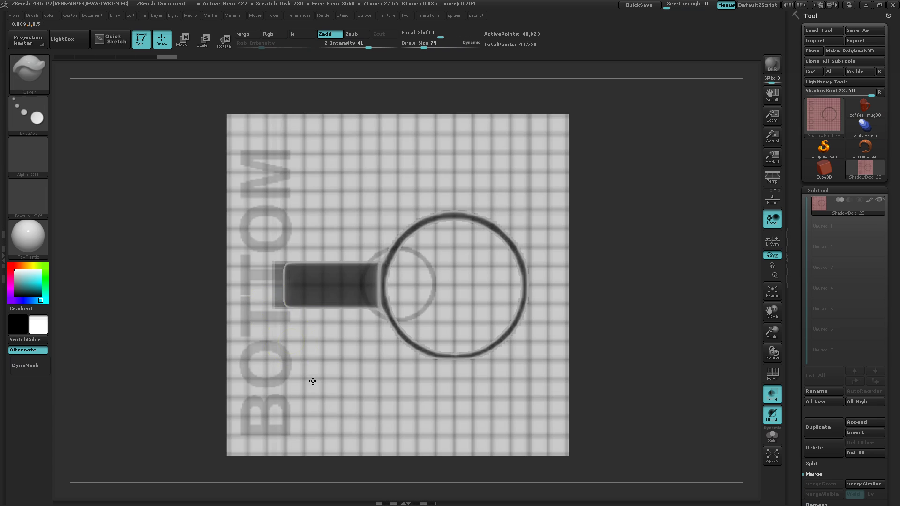
- Turn off transparency and unmask a tall rectangle inside the handle's profile on the Right plane to open the handle
right_drag(312, 389, 309, 288)
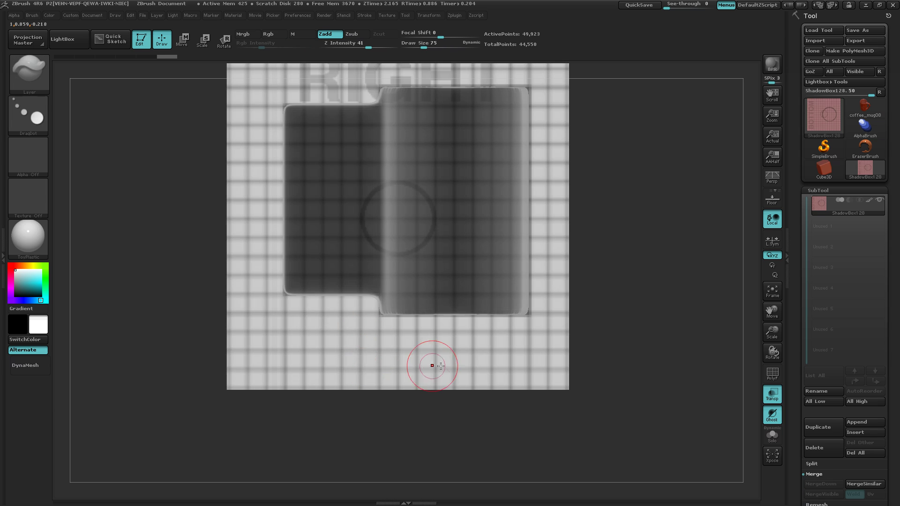
right_drag(396, 381, 327, 376)
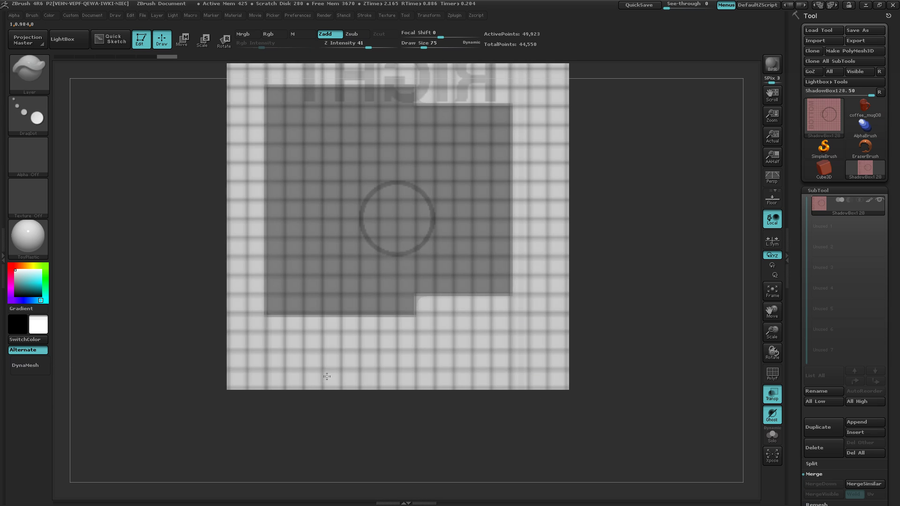
click(772, 394)
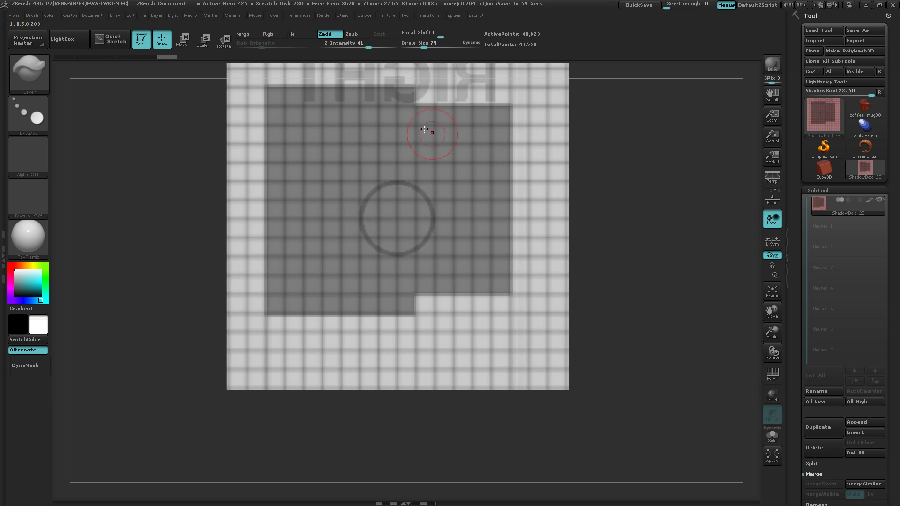
mouse_move(688, 146)
ctrl+mouse_down()
mouse_move(631, 211)
mouse_move(633, 276)
ctrl+mouse_up()
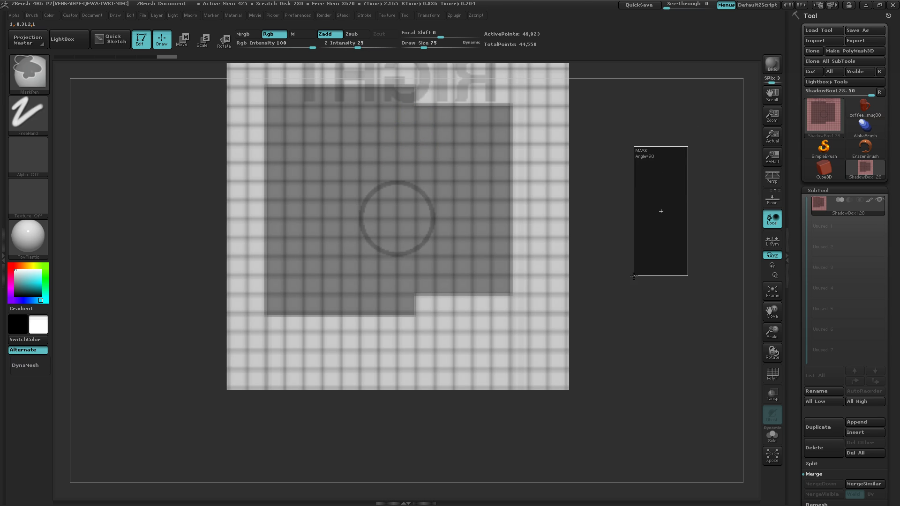
ctrl+drag(634, 276, 486, 270)
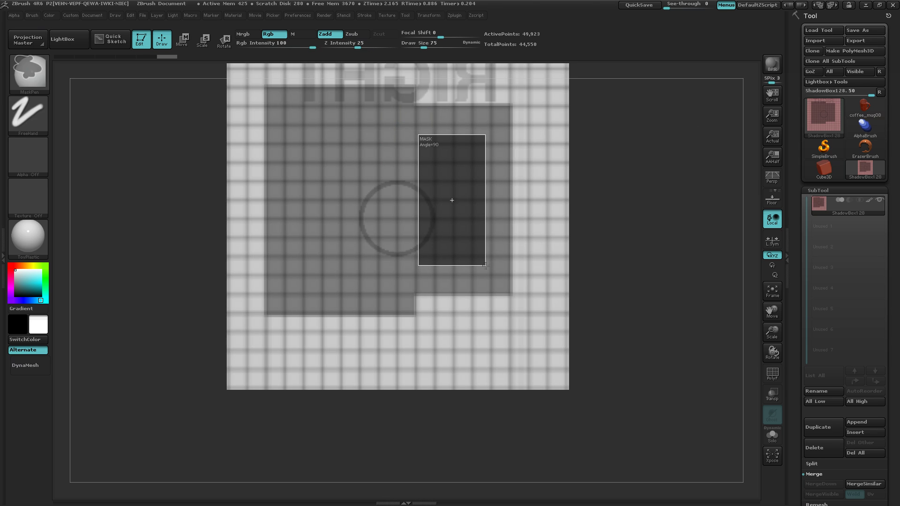
ctrl+drag(485, 266, 485, 266)
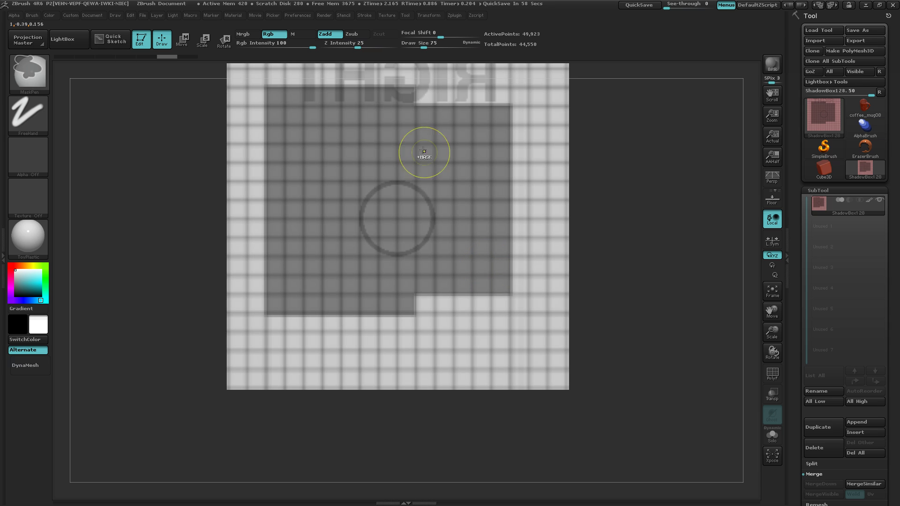
mouse_move(638, 169)
ctrl+mouse_down()
mouse_move(610, 237)
mouse_move(693, 232)
mouse_move(691, 270)
mouse_move(463, 220)
mouse_move(483, 262)
ctrl+mouse_up()
mouse_move(616, 271)
mouse_down()
mouse_move(553, 360)
mouse_move(638, 265)
mouse_up()
- Try an angled upper handle corner by masking the opening's inner corner and unmasking the outer corner, and undo it
key(ctrl)
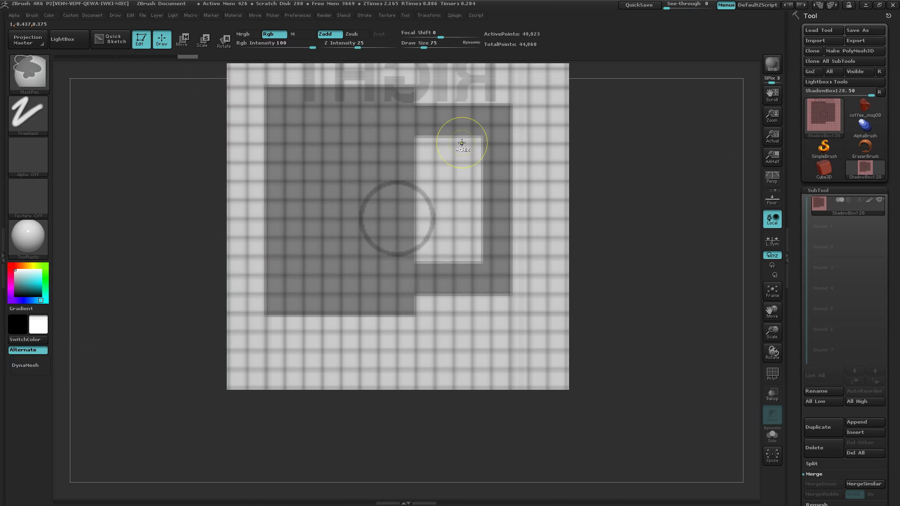
ctrl+drag(459, 140, 474, 163)
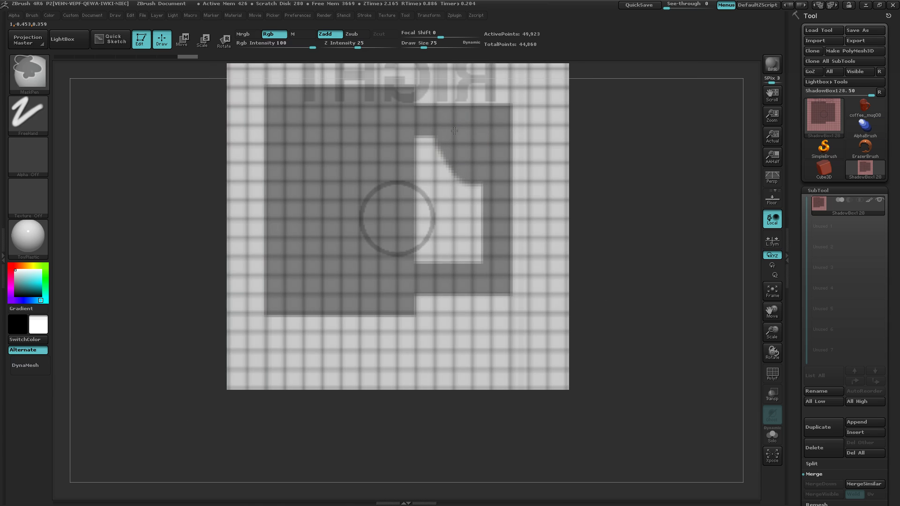
ctrl+drag(453, 130, 453, 130)
ctrl+alt+drag(487, 93, 531, 154)
ctrl+alt+drag(496, 103, 547, 184)
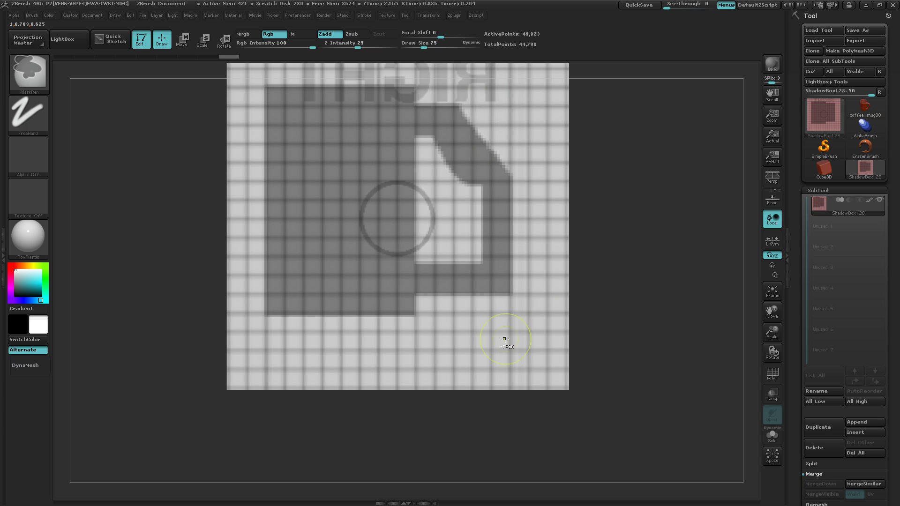
key(ctrl+z)
key(ctrl+z)
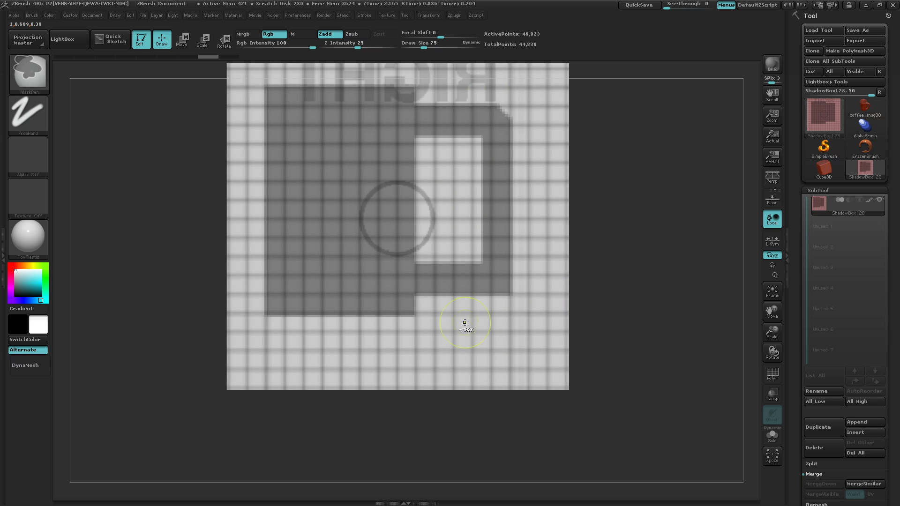
- Unmask the handle's outer corners, with a small bevel on the upper one and a large diagonal cut on the lower one
mouse_move(465, 323)
ctrl+alt+mouse_down()
mouse_move(497, 285)
mouse_move(561, 240)
ctrl+alt+mouse_up()
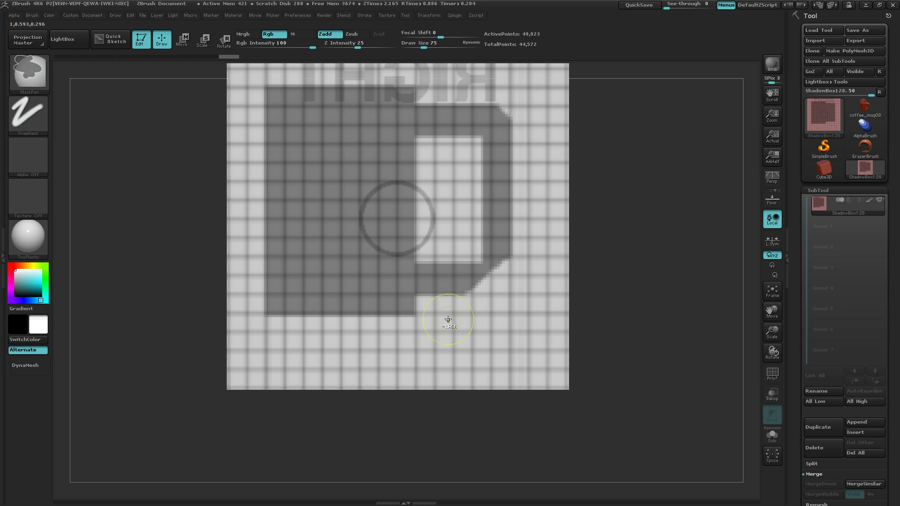
ctrl+alt+drag(448, 320, 523, 253)
mouse_move(464, 302)
ctrl+alt+mouse_down()
mouse_move(529, 241)
mouse_move(578, 233)
ctrl+alt+mouse_up()
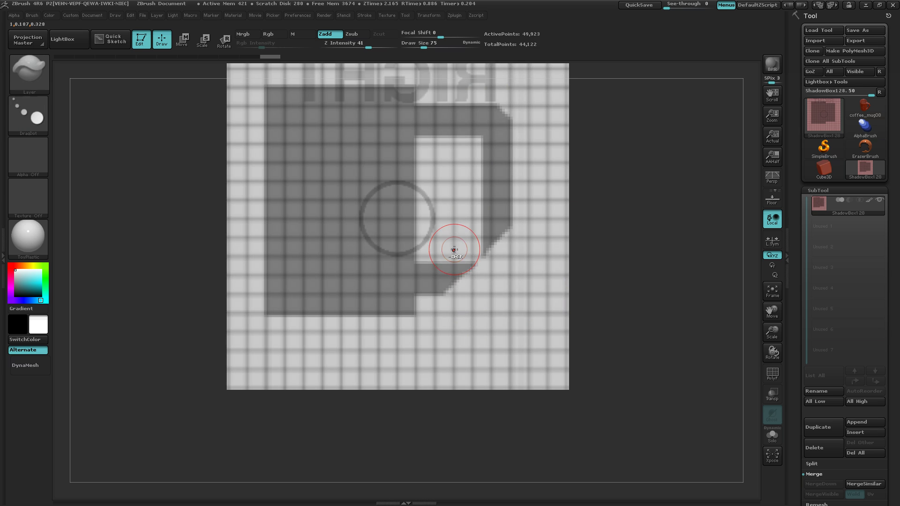
- Set the Draw Size to 47 and mask the opening's lower outer corner diagonally to thicken the handle's angled section
drag(454, 252, 445, 253)
mouse_move(521, 256)
ctrl+right_down()
mouse_move(593, 256)
mouse_move(585, 256)
ctrl+right_up()
alt+right_drag(506, 271, 512, 381)
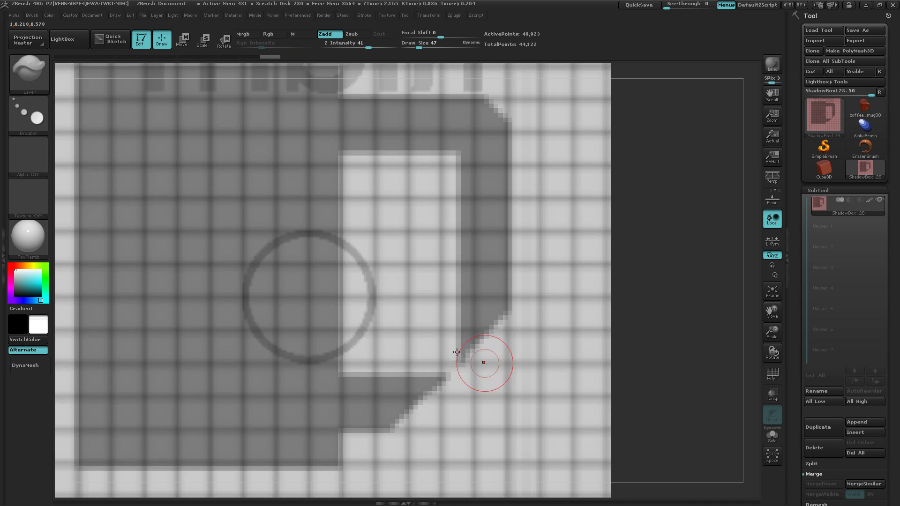
drag(393, 367, 452, 312)
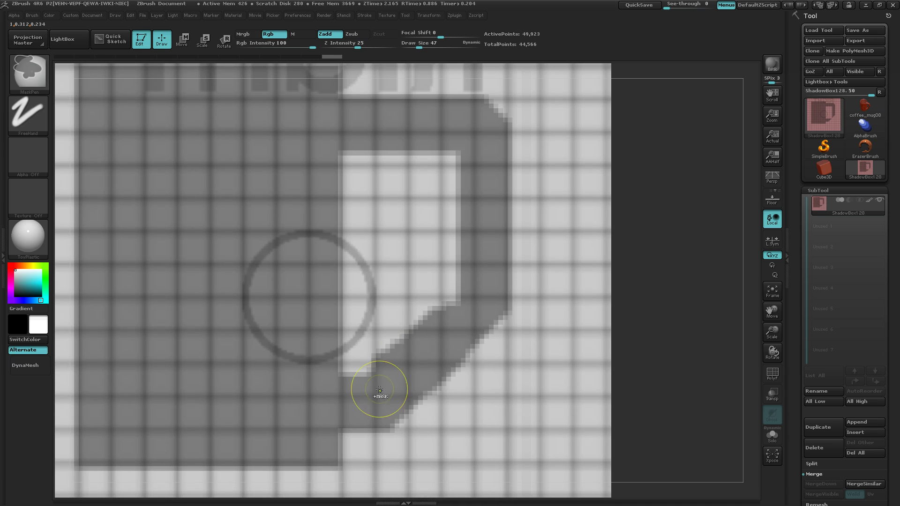
drag(434, 315, 468, 295)
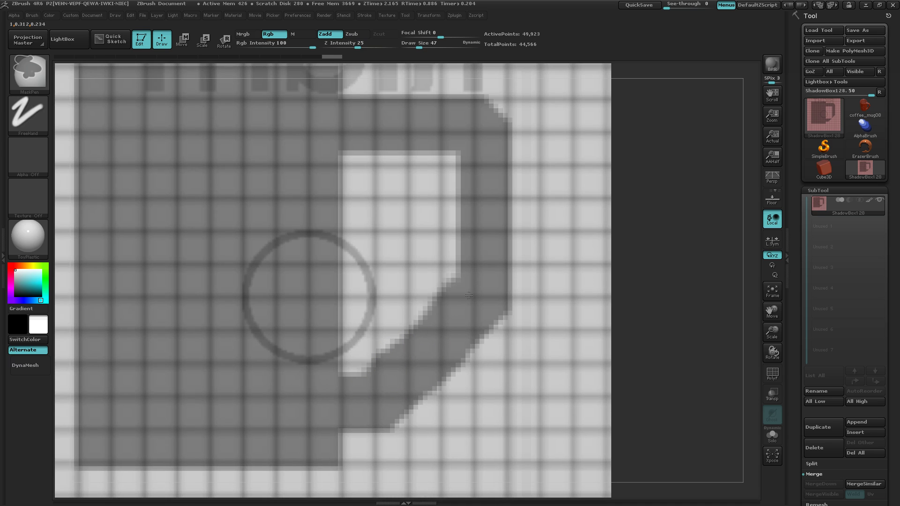
ctrl+click(392, 381)
mouse_move(598, 371)
ctrl+right_down()
mouse_move(487, 375)
mouse_move(506, 383)
mouse_move(477, 393)
ctrl+right_up()
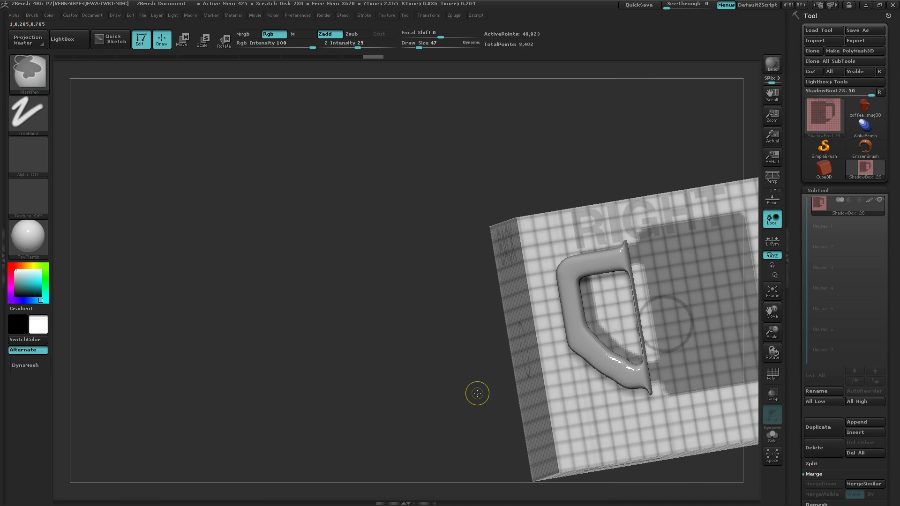
key(ctrl+z)
- Paint mask along the outer lower diagonal edge of the handle on the Right plane to thicken it
mouse_move(446, 365)
right_down()
mouse_move(576, 351)
mouse_move(526, 378)
right_up()
mouse_move(527, 378)
mouse_down()
mouse_move(555, 372)
mouse_move(467, 359)
mouse_move(485, 435)
mouse_move(483, 362)
mouse_move(493, 355)
mouse_move(503, 373)
mouse_move(488, 328)
mouse_move(496, 295)
mouse_move(462, 305)
mouse_move(468, 327)
mouse_up()
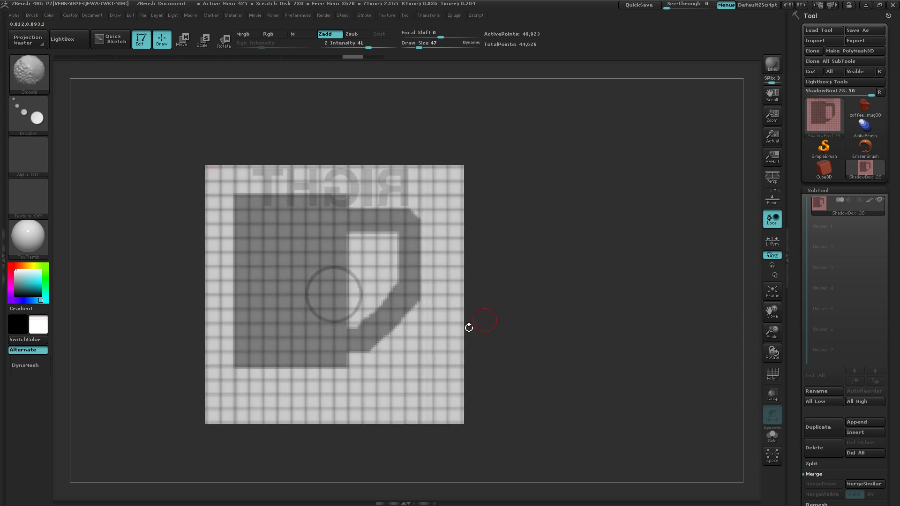
ctrl+right_drag(469, 327, 569, 318)
alt+right_drag(384, 347, 493, 298)
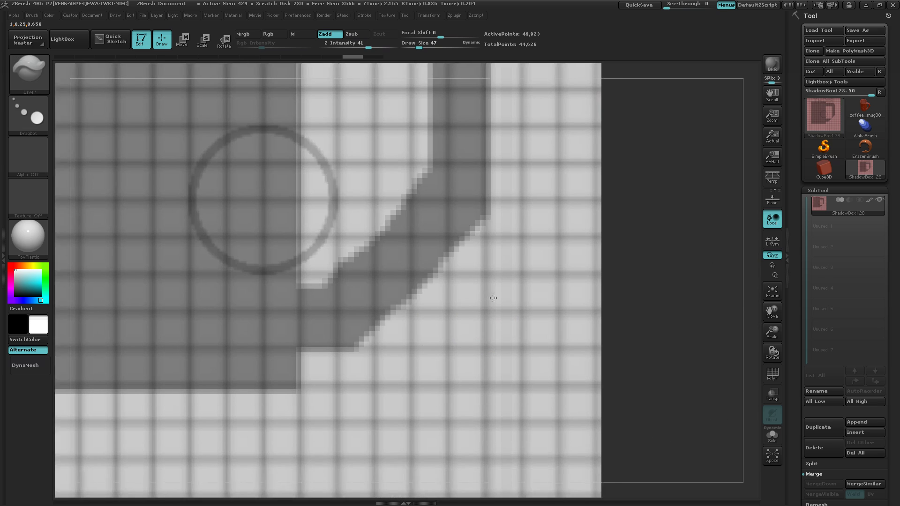
alt+drag(493, 298, 500, 312)
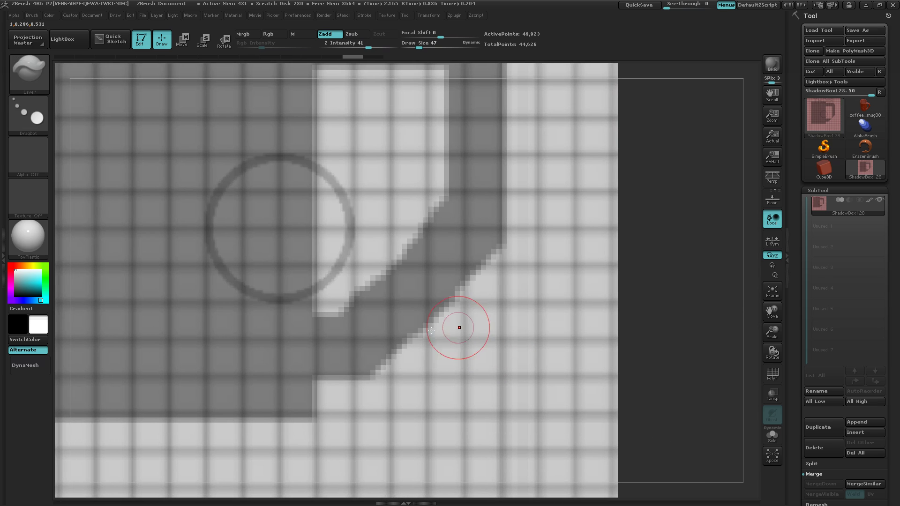
key(ctrl)
mouse_move(389, 338)
ctrl+mouse_down()
mouse_move(445, 299)
mouse_move(475, 245)
ctrl+mouse_up()
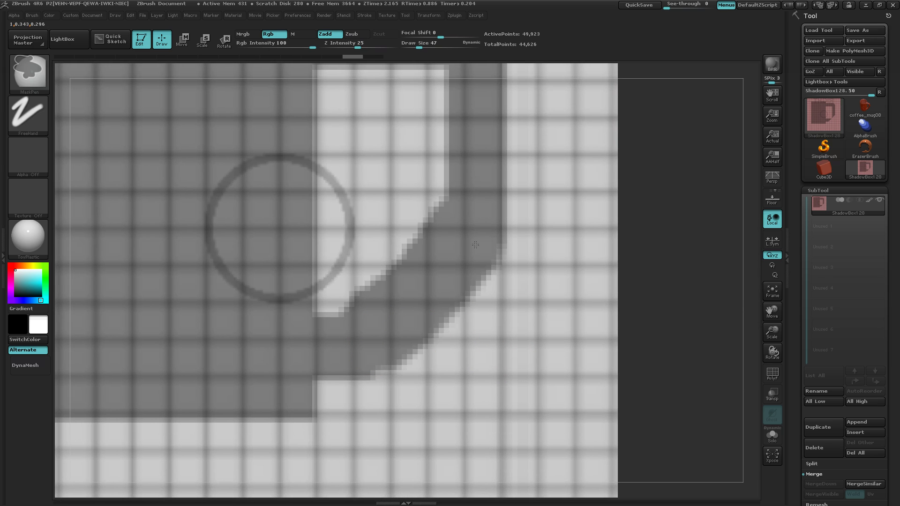
ctrl+drag(379, 346, 376, 353)
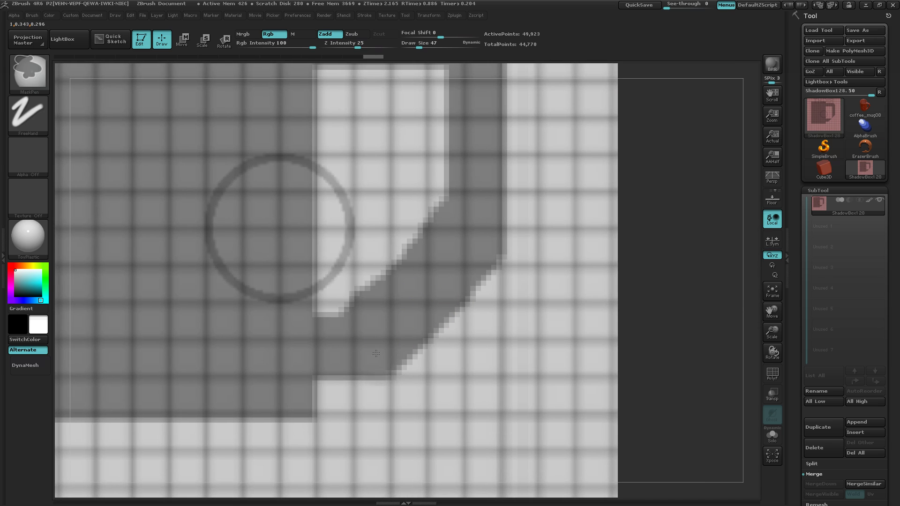
- Trim the handle's outer lower diagonal edge along a straight line with the MaskCurve brush and check the mug
click(27, 75)
click(119, 120)
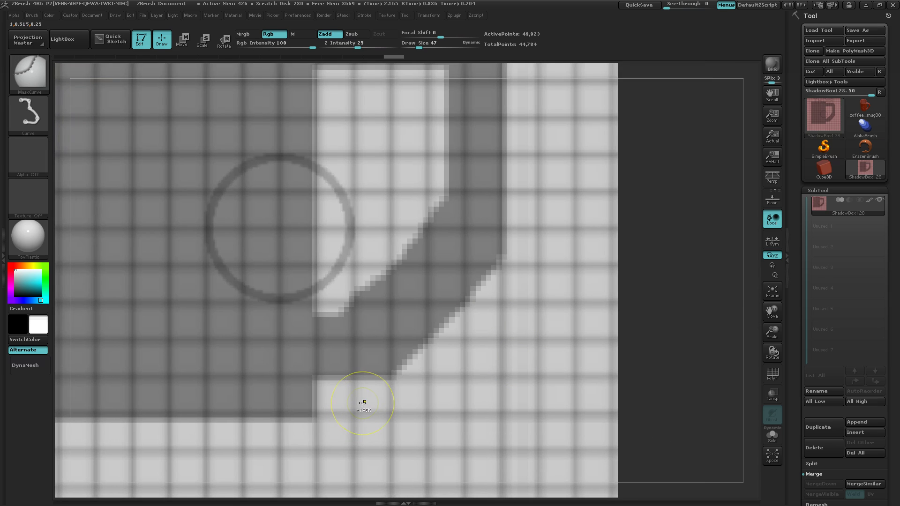
ctrl+drag(363, 402, 369, 384)
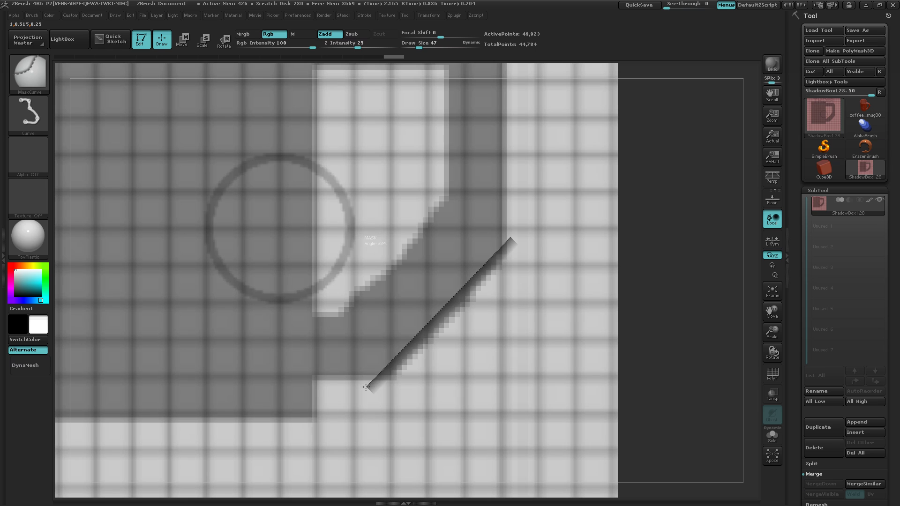
ctrl+drag(366, 387, 366, 387)
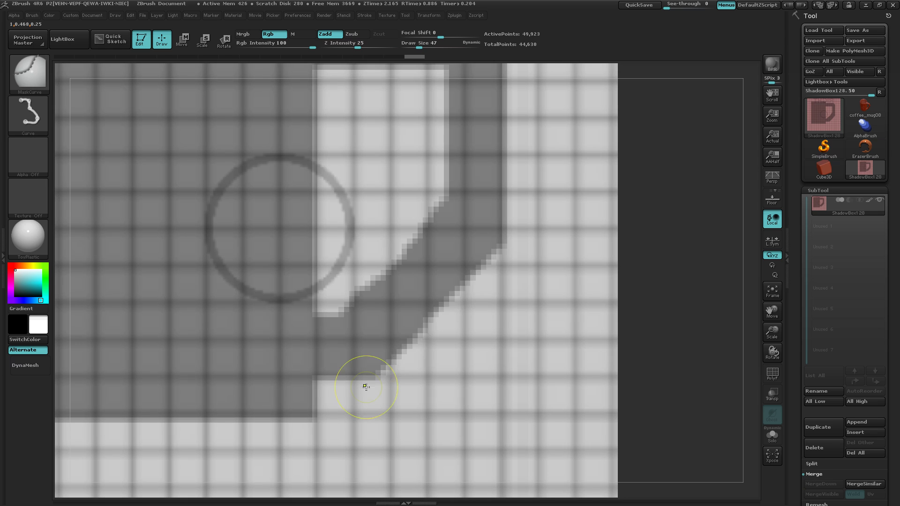
mouse_move(656, 372)
mouse_down()
mouse_move(398, 384)
mouse_move(421, 396)
mouse_up()
right_drag(421, 396, 503, 378)
drag(503, 378, 447, 337)
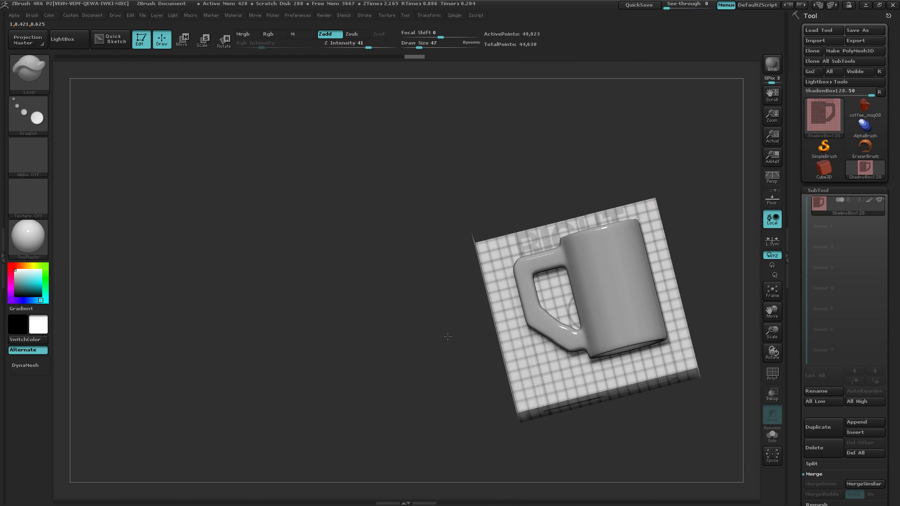
drag(542, 324, 519, 326)
- Reduce the brush's Draw Size to 26 for close work on the handle's inner lower edge
mouse_move(526, 335)
ctrl+right_down()
mouse_move(609, 315)
mouse_move(531, 328)
mouse_move(562, 317)
mouse_move(550, 319)
ctrl+right_up()
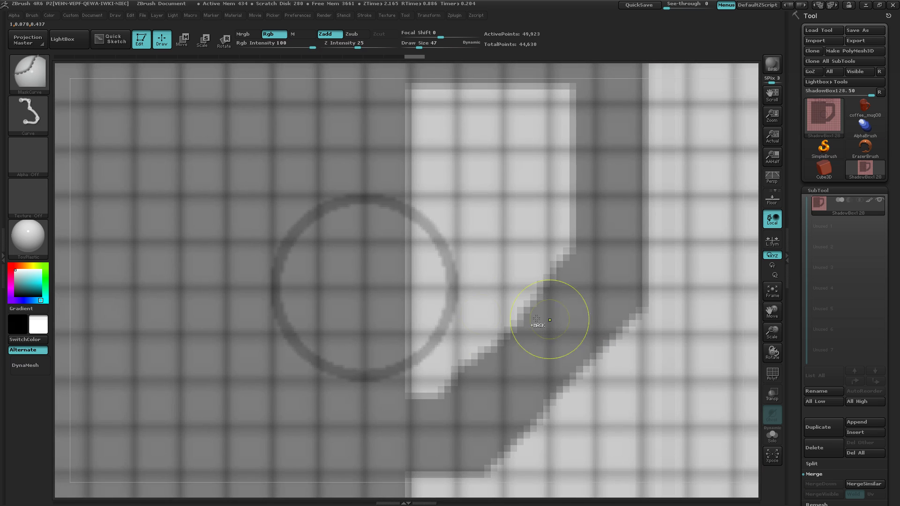
mouse_move(474, 306)
ctrl+right_down()
mouse_move(511, 324)
mouse_move(387, 301)
ctrl+right_up()
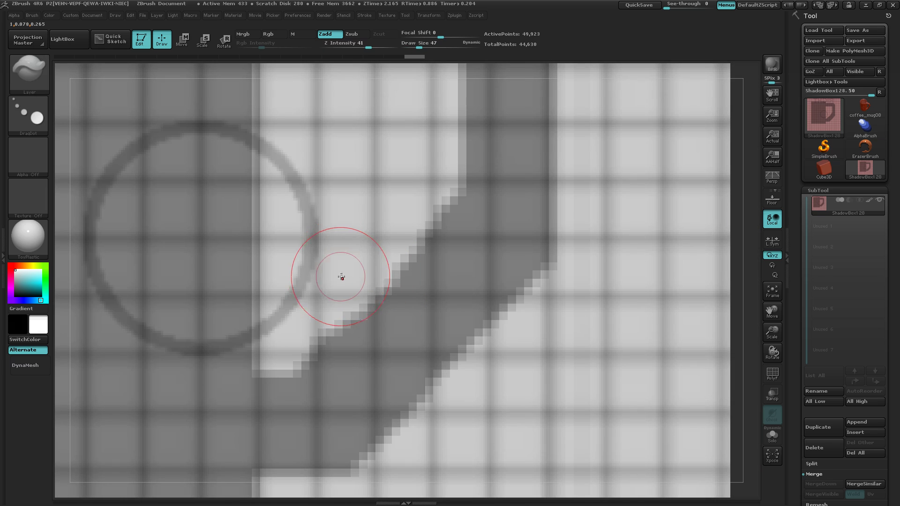
key(s)
drag(342, 276, 339, 276)
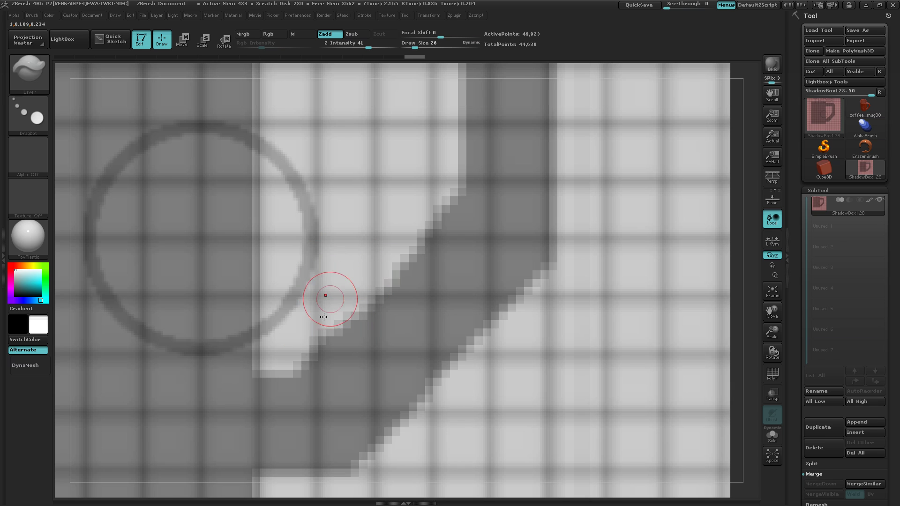
- Try to straighten the inner lower diagonal edge of the handle opening with the MaskCurve brush
key(ctrl)
ctrl+drag(293, 338, 319, 311)
key(ctrl+z)
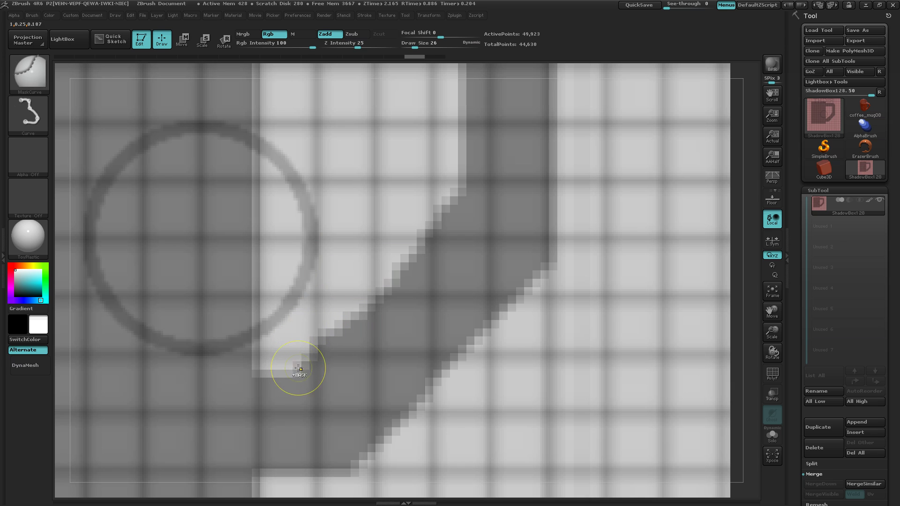
ctrl+drag(294, 364, 463, 196)
- Switch to the MaskPen brush and unmask the uneven steps along the handle opening's inner lower edge, then inspect the mug
click(28, 77)
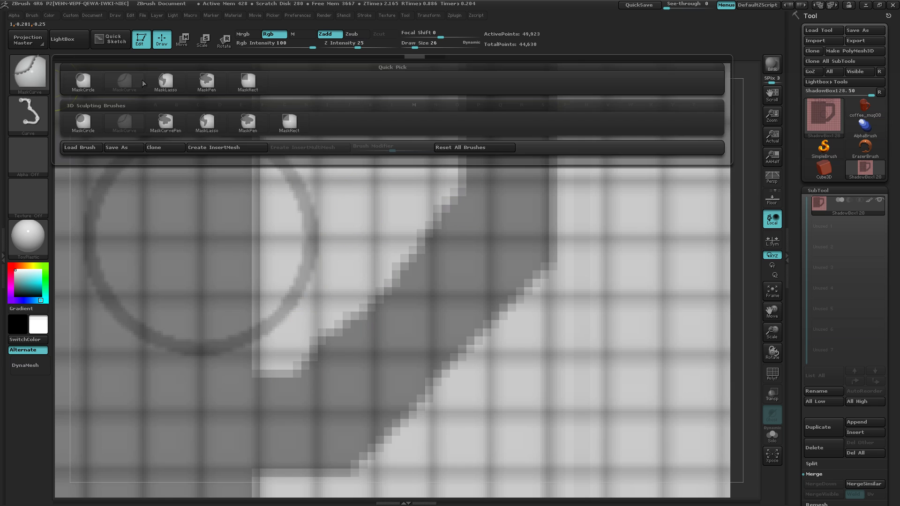
click(206, 81)
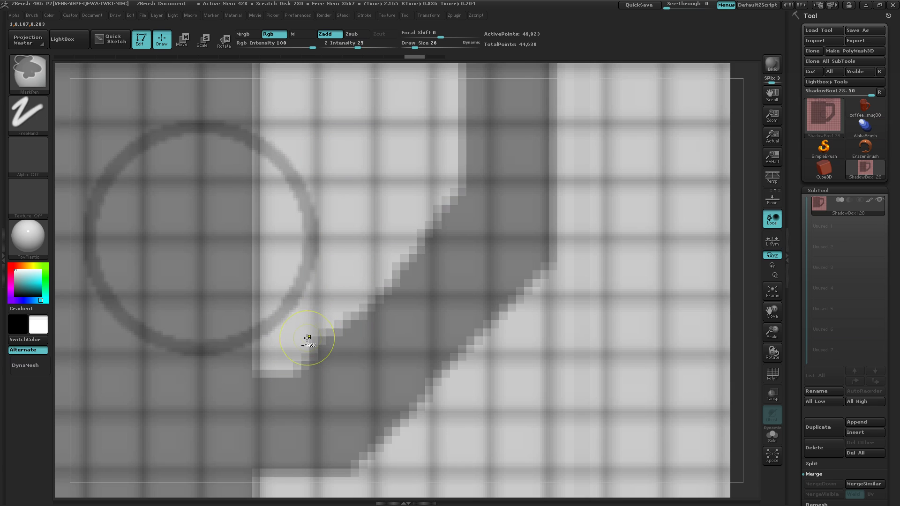
ctrl+alt+drag(308, 338, 328, 315)
ctrl+alt+drag(294, 357, 321, 315)
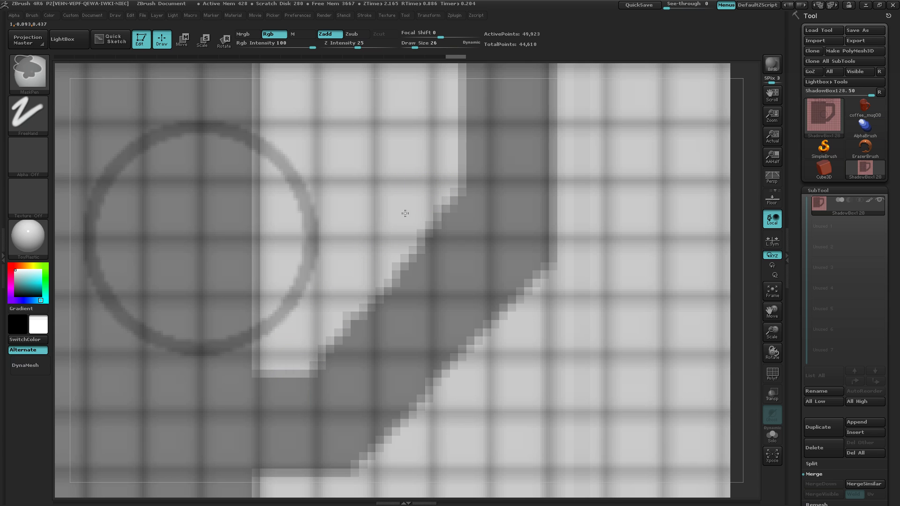
mouse_move(423, 206)
ctrl+alt+mouse_down()
mouse_move(409, 218)
mouse_move(419, 233)
ctrl+alt+mouse_up()
mouse_move(422, 263)
ctrl+right_down()
mouse_move(497, 328)
mouse_move(448, 341)
mouse_move(426, 362)
mouse_move(441, 360)
mouse_move(422, 361)
mouse_move(413, 378)
ctrl+right_up()
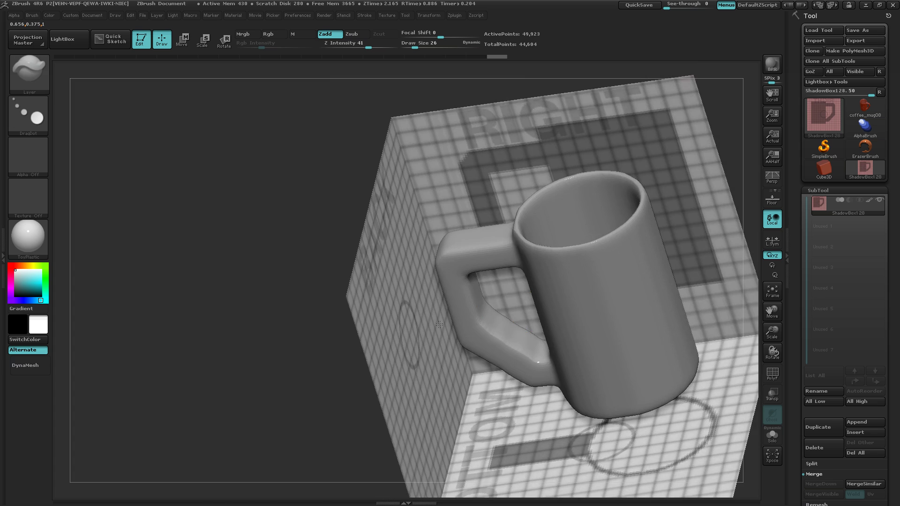
drag(439, 324, 446, 384)
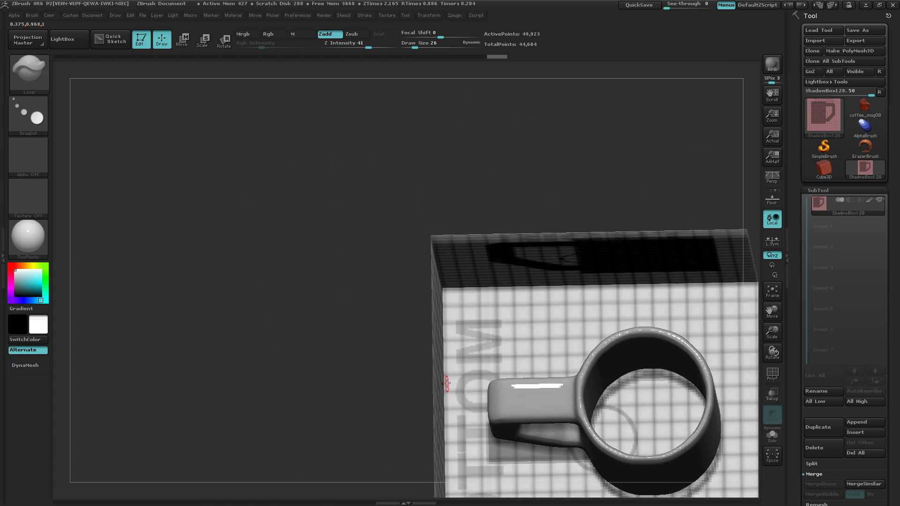
drag(520, 373, 529, 372)
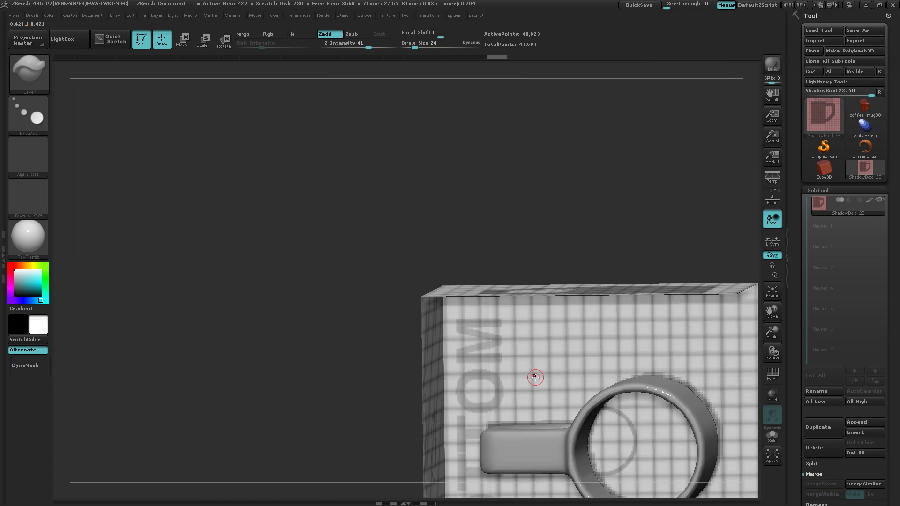
- Widen the handle's masked strip on the BOTTOM plane of the ShadowBox with a rectangular mask
right_drag(541, 377, 557, 368)
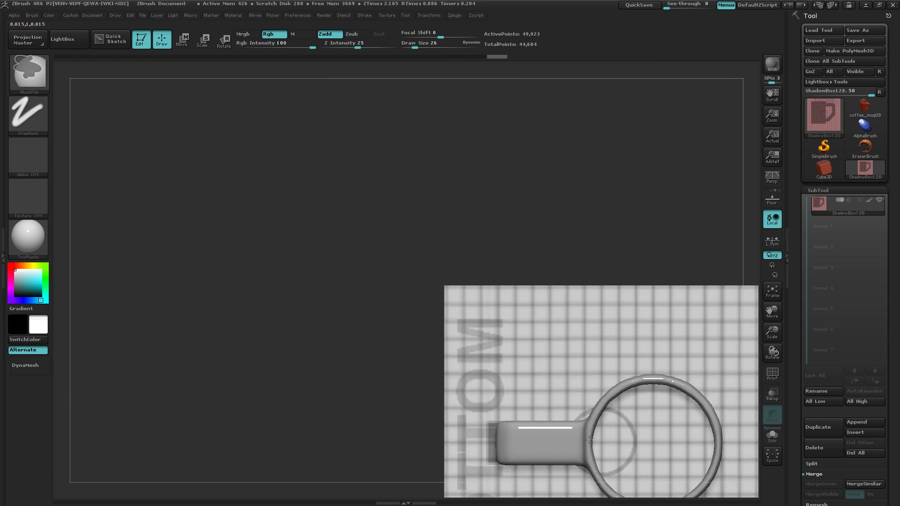
mouse_move(589, 439)
ctrl+right_down()
mouse_move(580, 438)
mouse_move(627, 419)
ctrl+right_up()
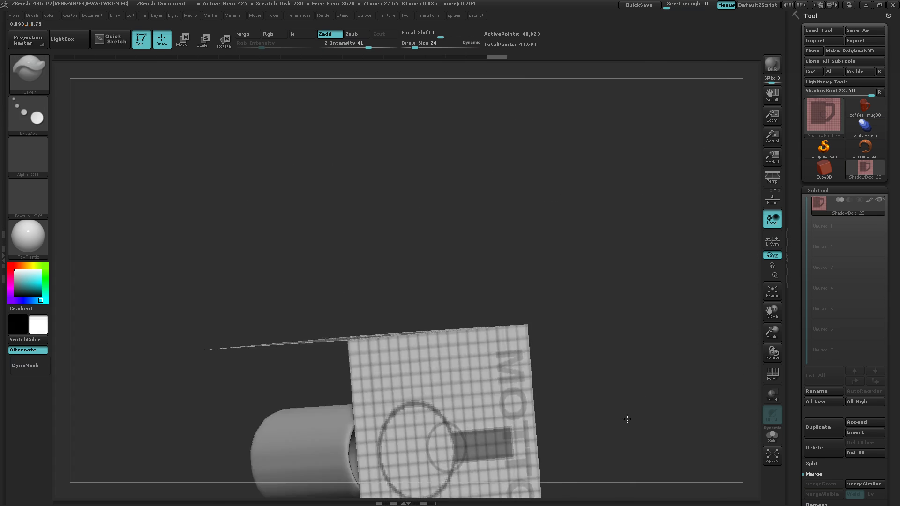
shift+drag(627, 419, 602, 430)
ctrl+right_drag(537, 437, 585, 433)
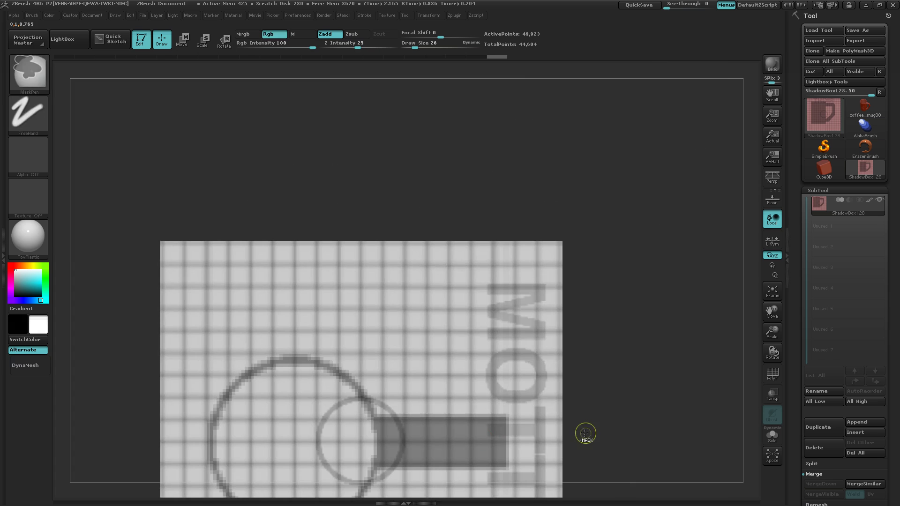
alt+right_drag(511, 452, 519, 248)
mouse_move(685, 206)
ctrl+mouse_down()
mouse_move(598, 262)
mouse_move(350, 263)
mouse_move(282, 240)
mouse_move(553, 242)
mouse_move(337, 240)
mouse_move(469, 276)
ctrl+mouse_up()
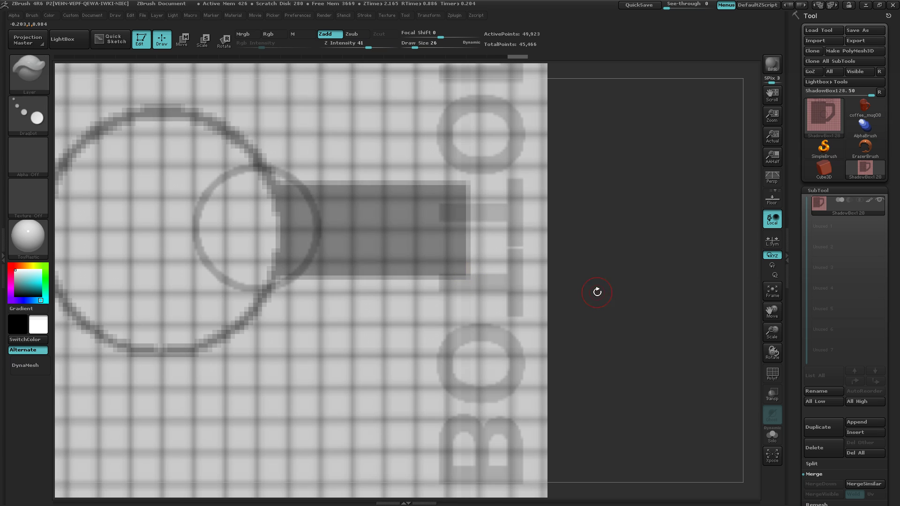
- Compare the mug without and with the widened handle by undoing and redoing the mask, then inspect it from several sides
mouse_move(597, 291)
mouse_down()
mouse_move(507, 398)
mouse_move(459, 347)
mouse_up()
mouse_move(459, 347)
ctrl+right_down()
mouse_move(462, 375)
mouse_move(462, 316)
mouse_move(511, 294)
ctrl+right_up()
drag(511, 294, 515, 299)
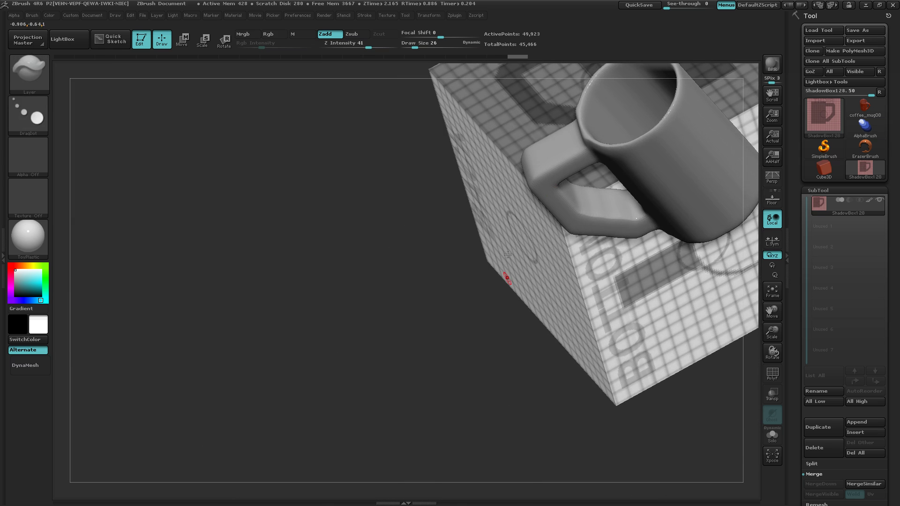
ctrl+click(564, 214)
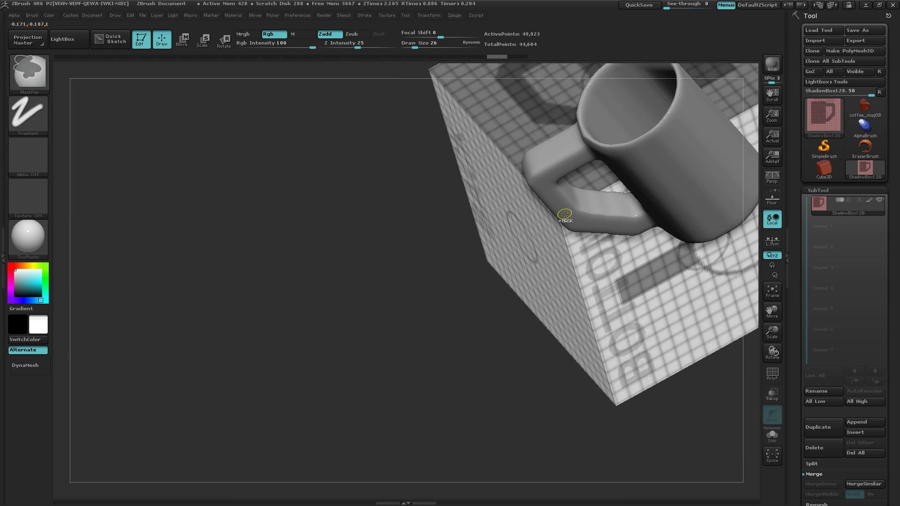
mouse_move(565, 214)
alt+right_down()
mouse_move(572, 238)
mouse_move(633, 255)
mouse_move(513, 264)
alt+right_up()
key(ctrl+shift+z)
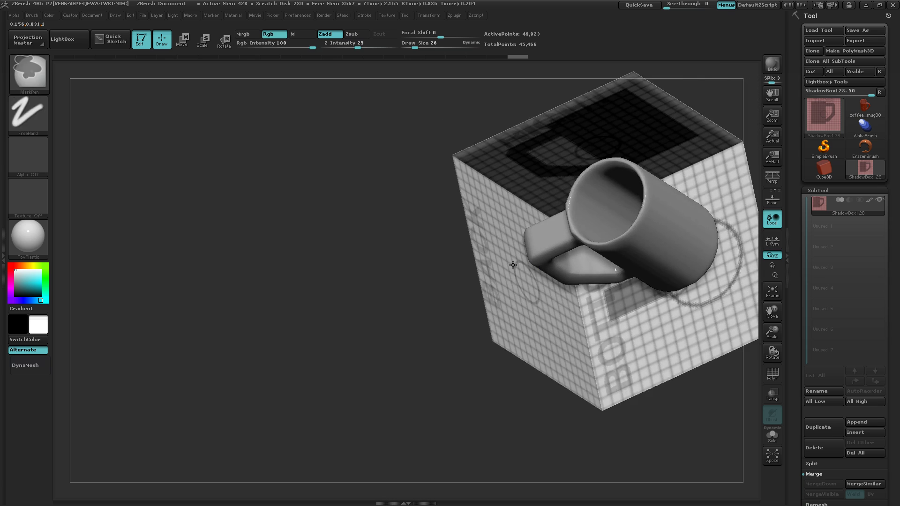
mouse_move(512, 265)
mouse_down()
mouse_move(503, 202)
mouse_move(474, 230)
mouse_move(374, 275)
mouse_up()
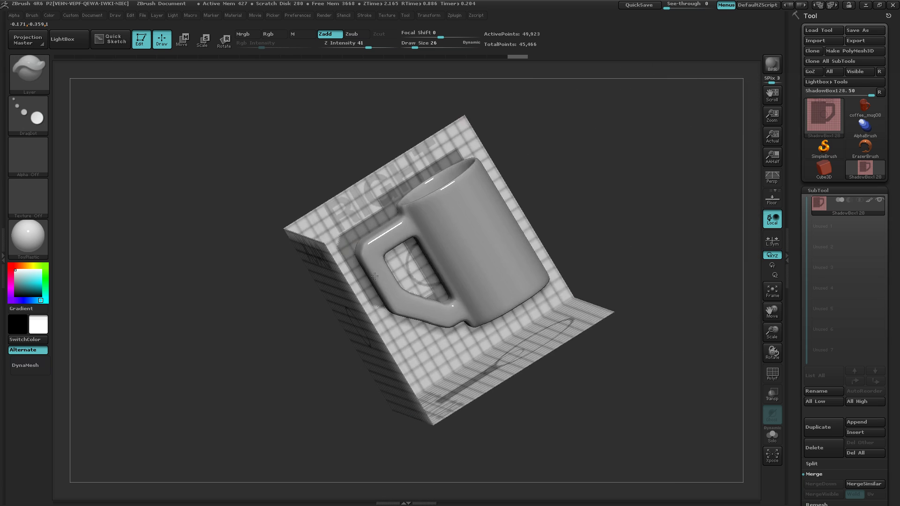
mouse_move(374, 276)
right_down()
mouse_move(356, 243)
mouse_move(399, 268)
mouse_move(393, 239)
mouse_move(369, 271)
right_up()
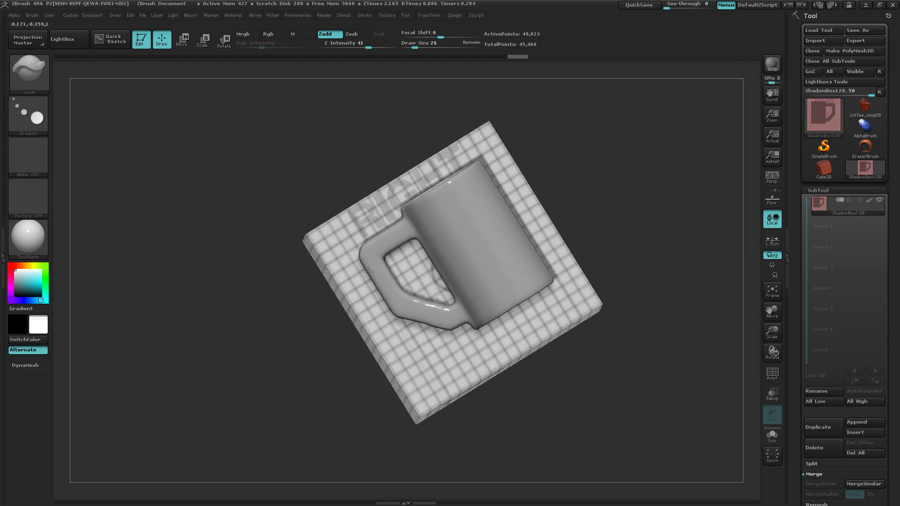
mouse_move(368, 272)
mouse_down()
mouse_move(332, 324)
mouse_move(334, 380)
mouse_move(348, 361)
mouse_move(373, 366)
mouse_move(310, 323)
mouse_move(308, 331)
mouse_up()
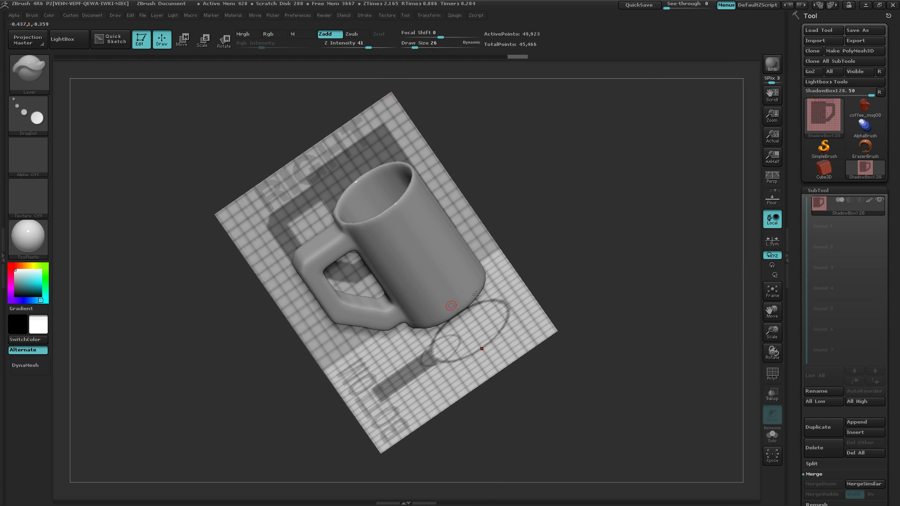
- Convert the ShadowBox mug into a PolyMesh3D and examine its handle up close
click(871, 50)
drag(623, 251, 465, 256)
drag(380, 285, 429, 317)
ctrl+right_drag(429, 316, 458, 382)
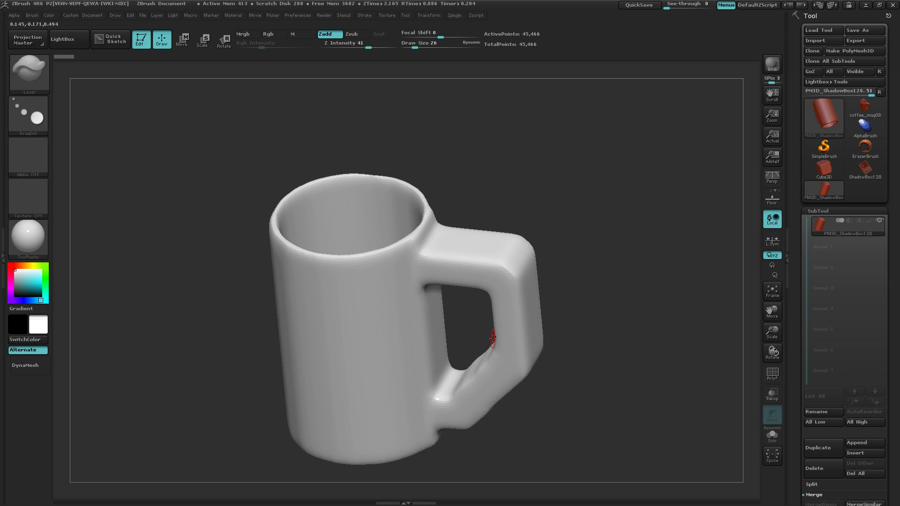
drag(492, 338, 499, 375)
mouse_move(500, 375)
alt+right_down()
mouse_move(477, 353)
mouse_move(487, 372)
alt+right_up()
drag(471, 326, 469, 360)
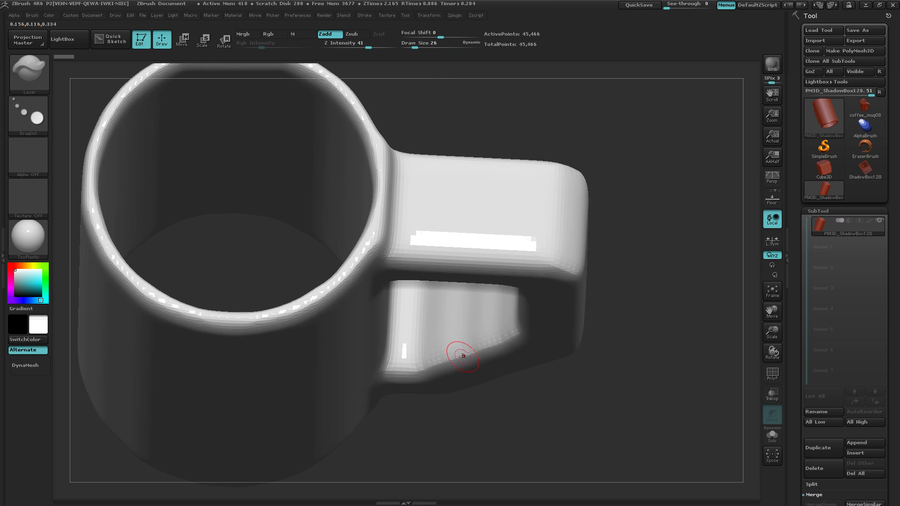
- Mask the whole handle with a rectangular mask in the straight top view of the mug
right_drag(484, 340, 497, 379)
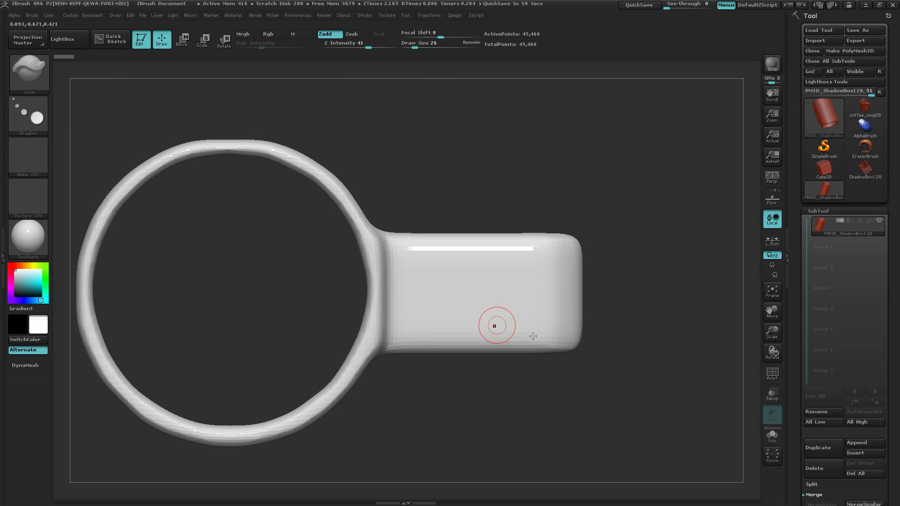
mouse_move(532, 335)
ctrl+right_down()
mouse_move(544, 333)
mouse_move(480, 328)
ctrl+right_up()
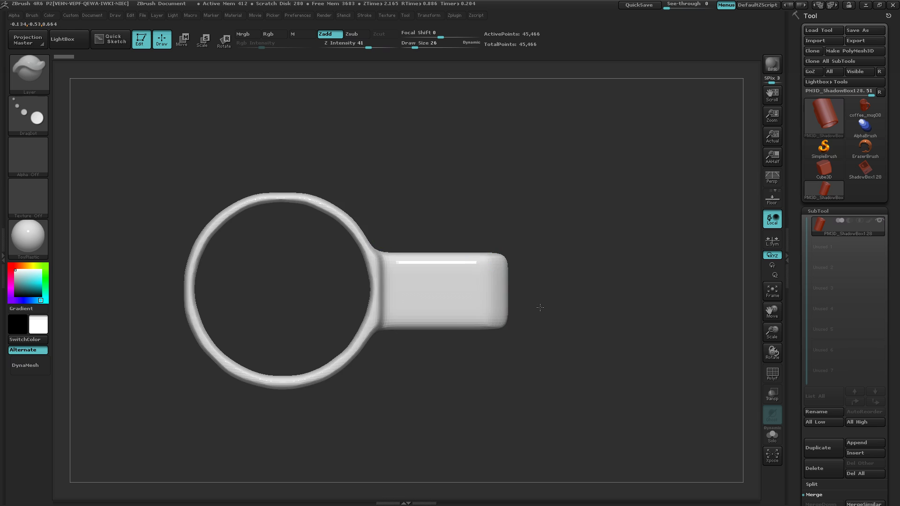
mouse_move(540, 307)
right_down()
mouse_move(511, 276)
mouse_move(528, 301)
right_up()
key(ctrl)
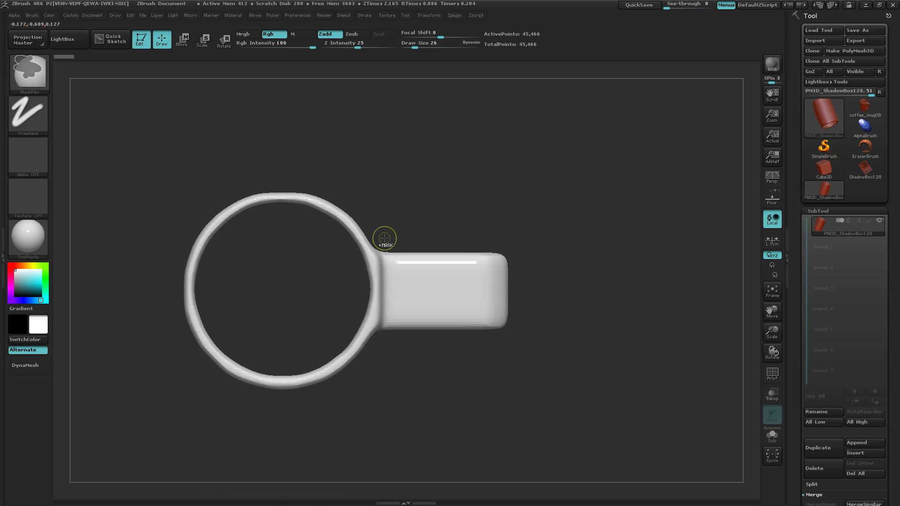
ctrl+drag(384, 238, 561, 271)
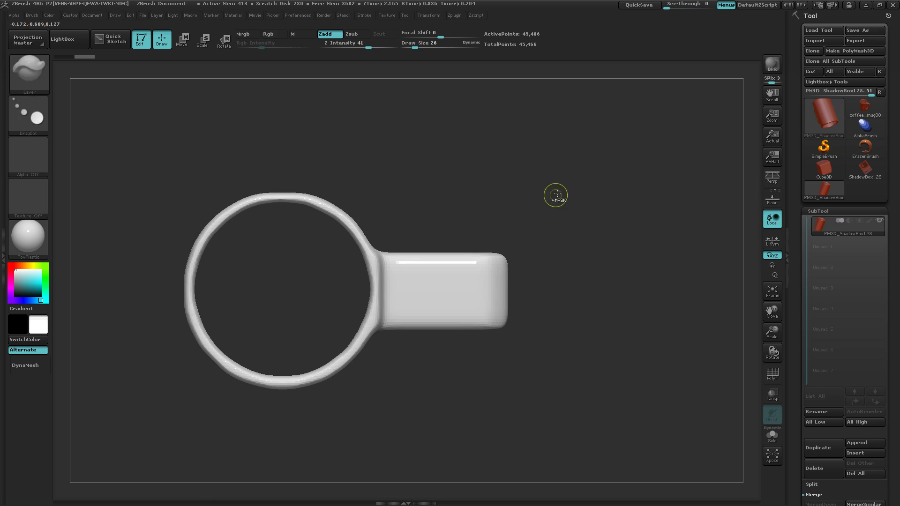
ctrl+drag(570, 186, 377, 371)
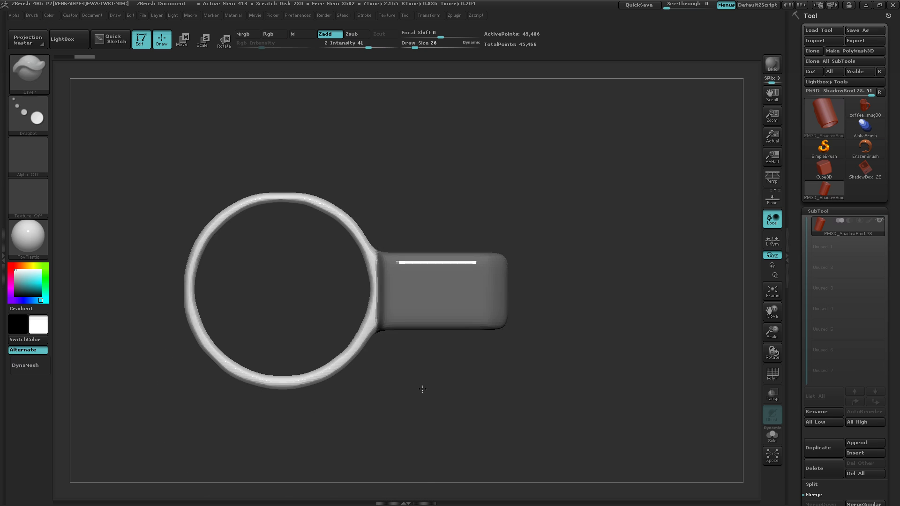
- Invert the mask to protect the mug body and soften its edge at the handle joint
drag(422, 389, 585, 269)
key(ctrl)
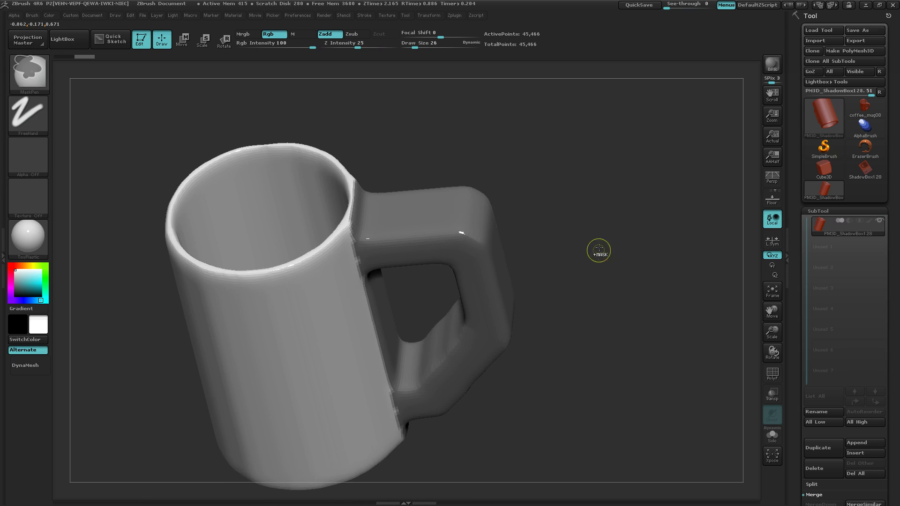
ctrl+click(598, 246)
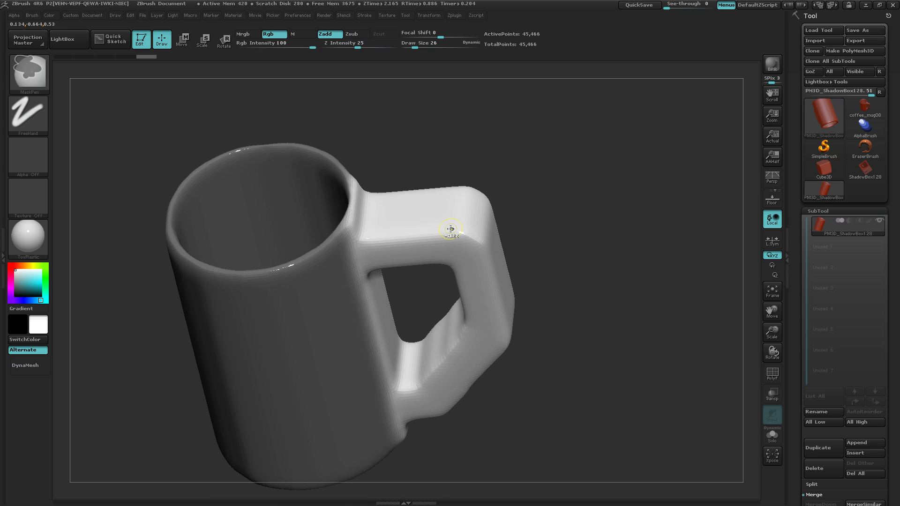
right_drag(451, 229, 488, 295)
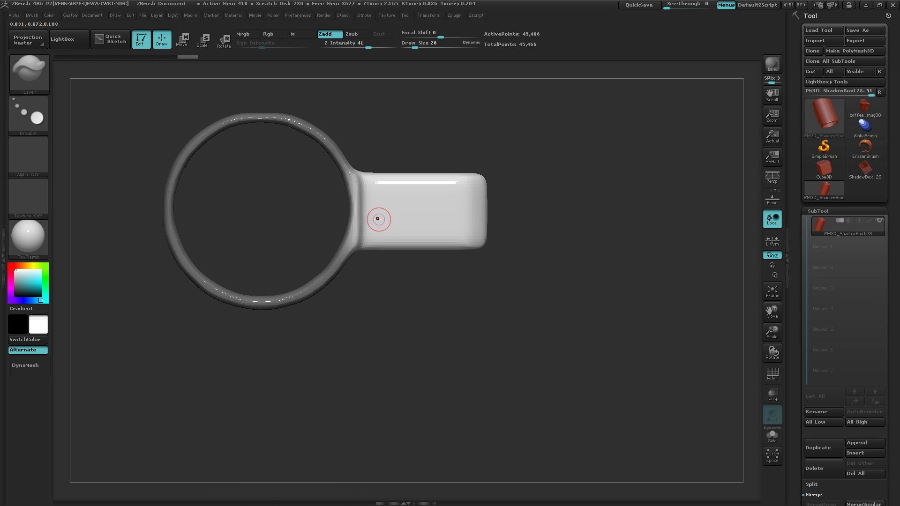
key(ctrl)
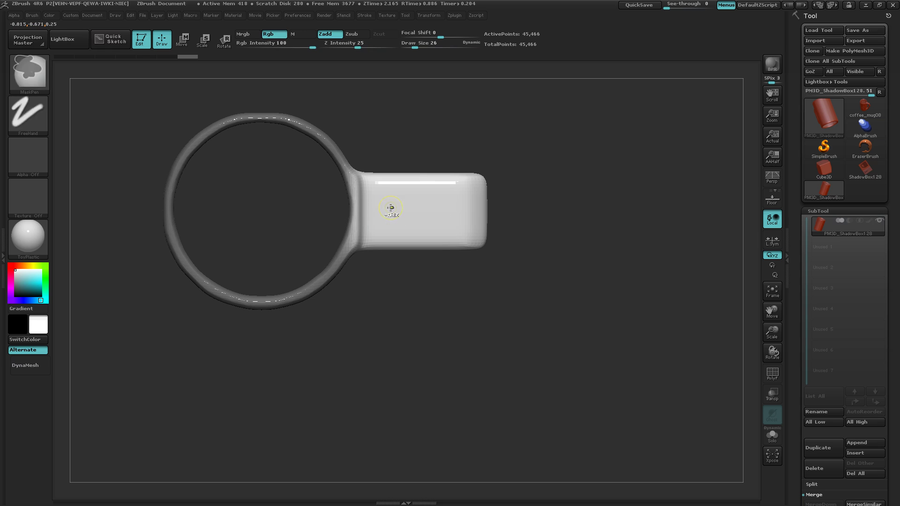
- Switch to Rotate, place the transpose line along the handle's side starting at the mug joint, and activate symmetry
key(r)
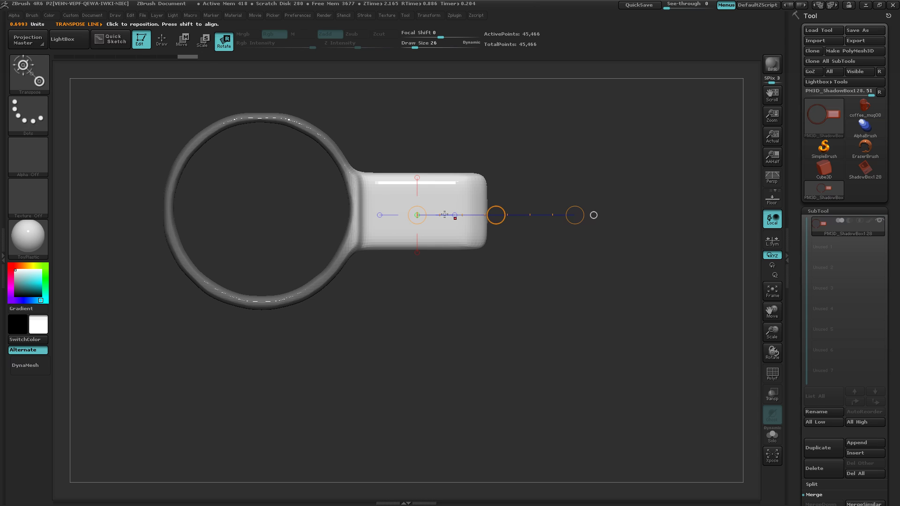
drag(445, 215, 391, 243)
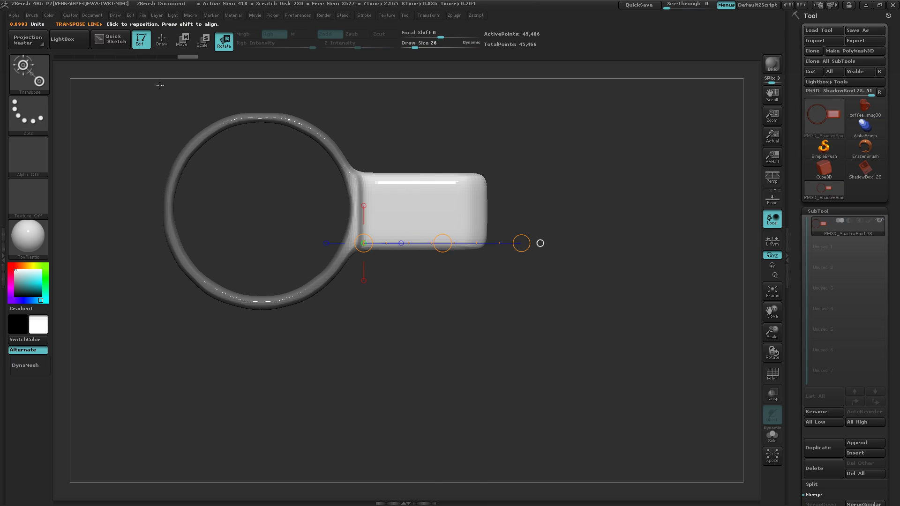
key(space)
- Try rotating the handle's sides symmetrically inward from the mug joint, then undo the rotations
drag(532, 180, 518, 223)
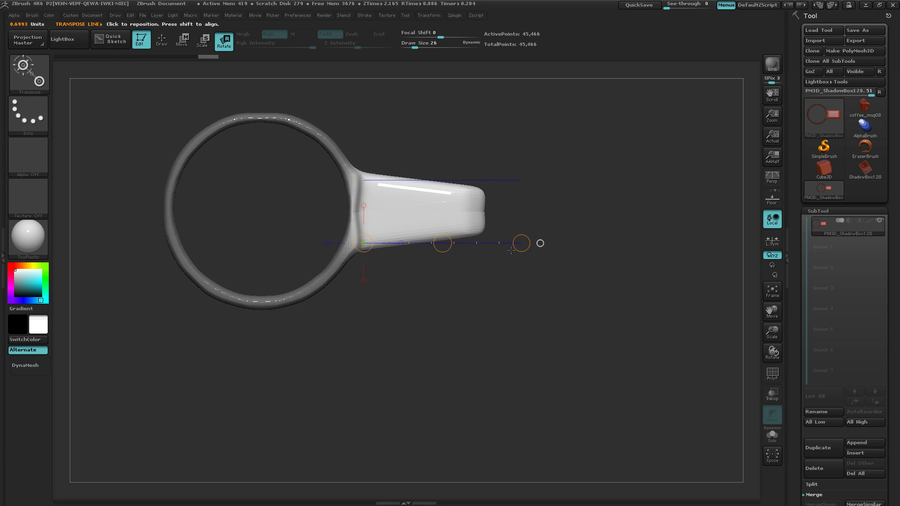
key(ctrl+z)
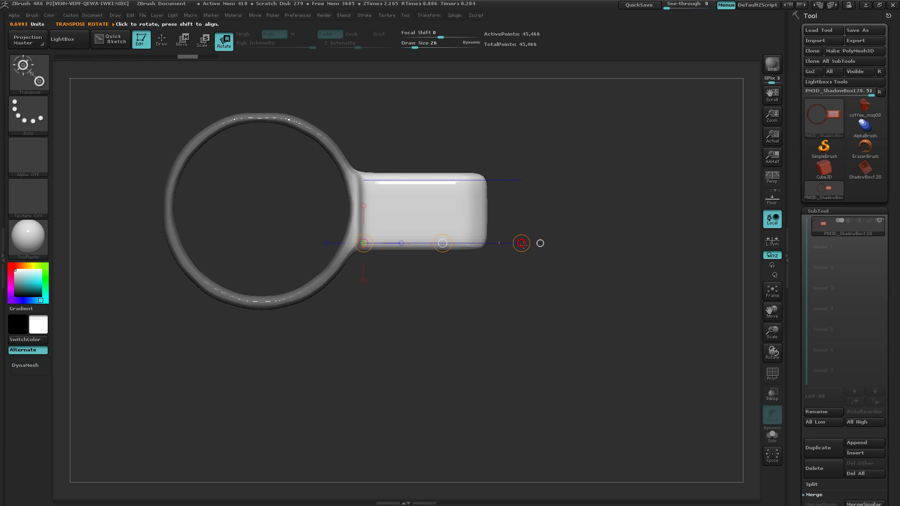
drag(521, 244, 519, 232)
key(ctrl+z)
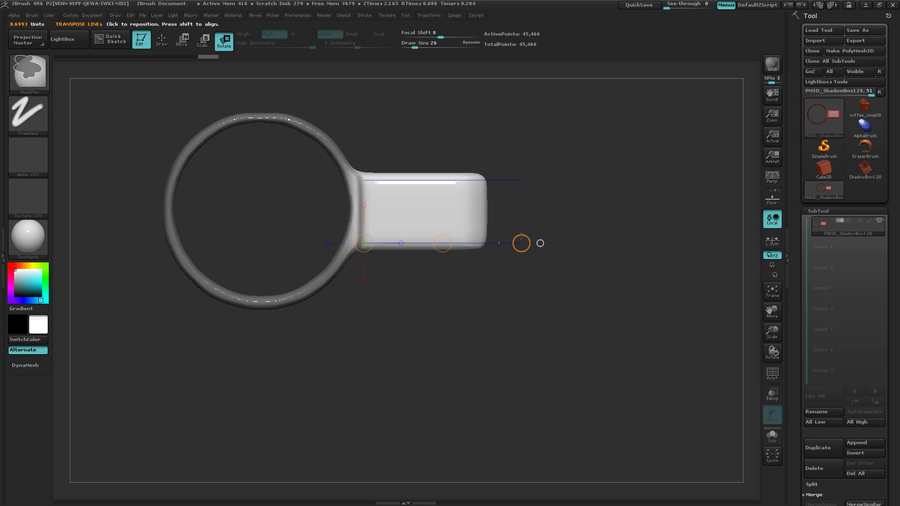
- Undo the softening and inversion of the handle mask
key(ctrl+z)
key(ctrl)
key(ctrl+z)
key(ctrl+z)
key(ctrl+z)
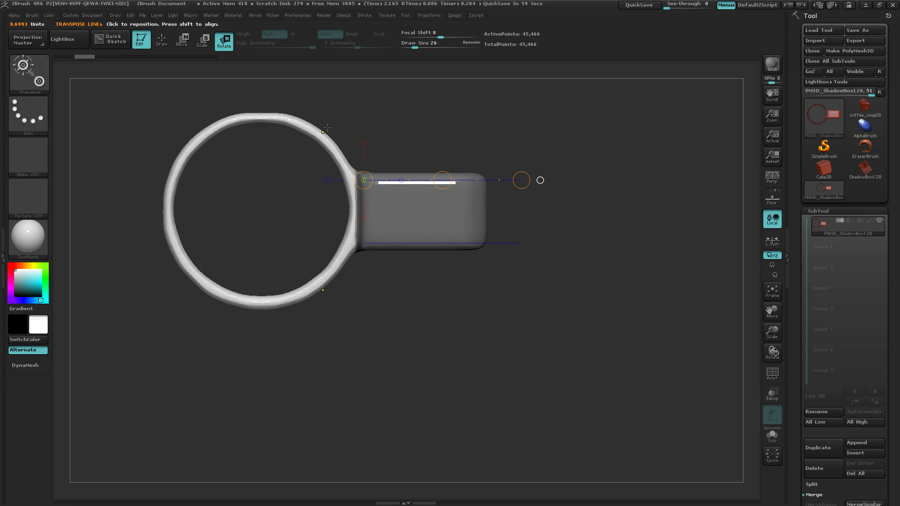
- Unmask the narrow strip where the handle meets the mug wall, then invert and soften the mask
key(ctrl)
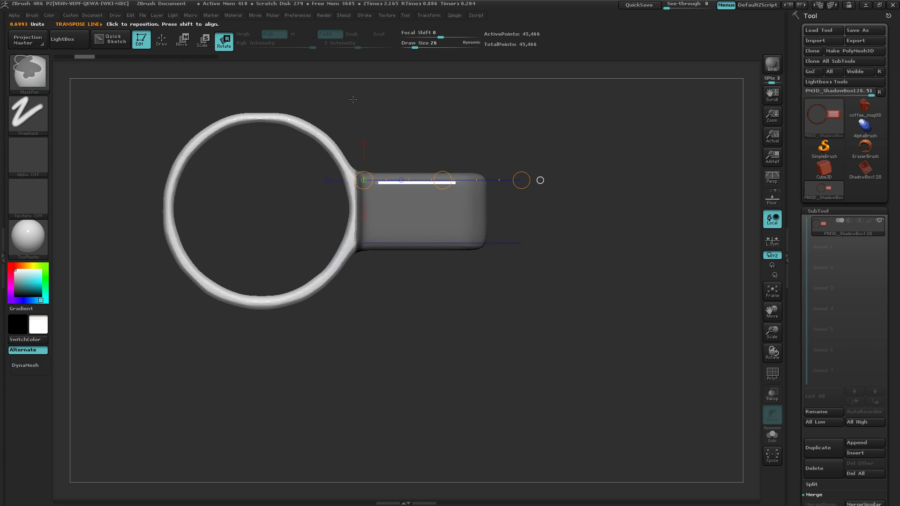
mouse_move(357, 99)
ctrl+mouse_down()
mouse_move(307, 211)
mouse_move(290, 292)
ctrl+mouse_up()
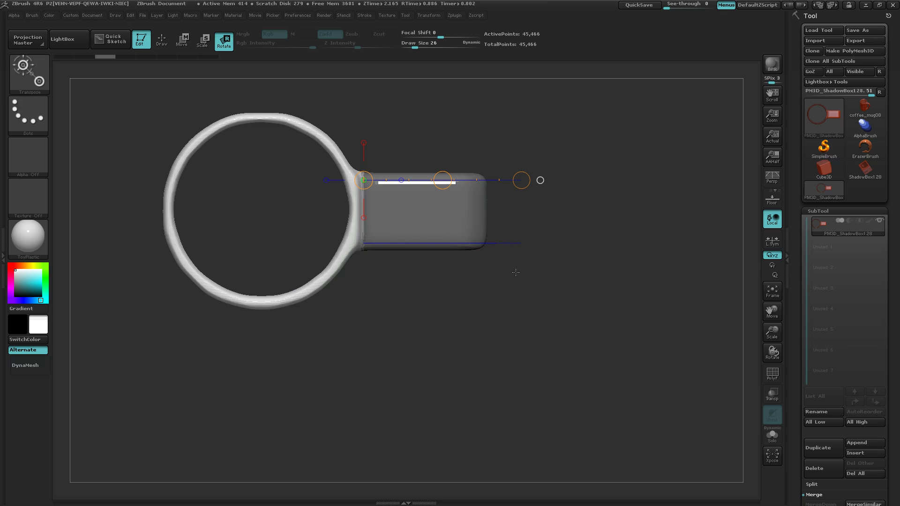
key(ctrl)
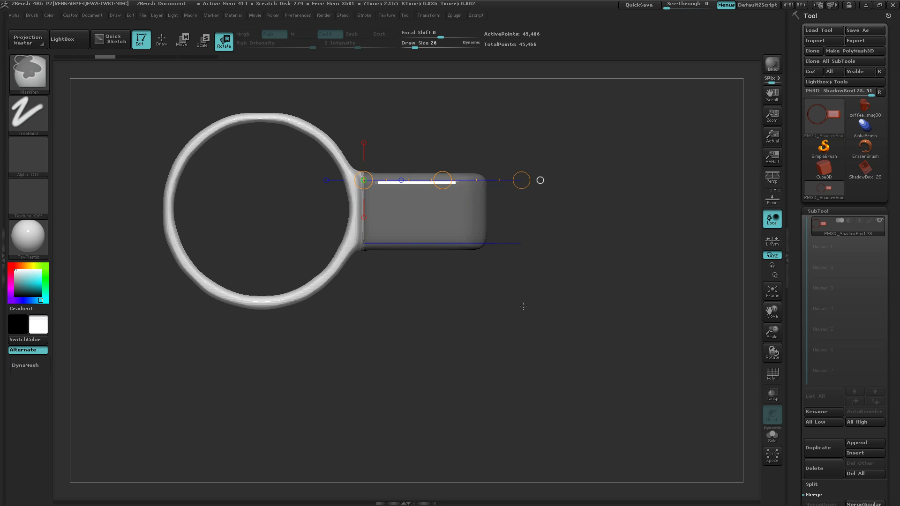
ctrl+click(488, 318)
key(ctrl+z)
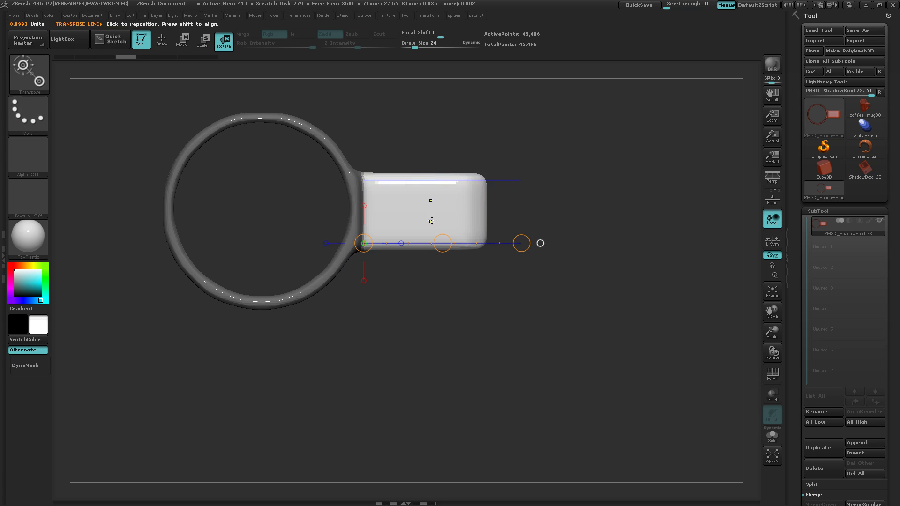
key(q)
key(ctrl)
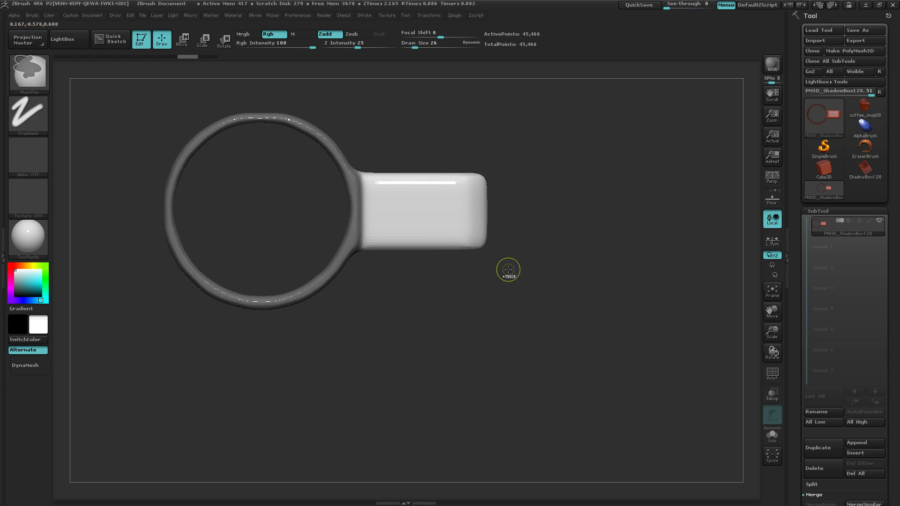
- Rotate the handle's sides symmetrically inward from the mug joint to taper it toward its outer end, and check the shape
key(r)
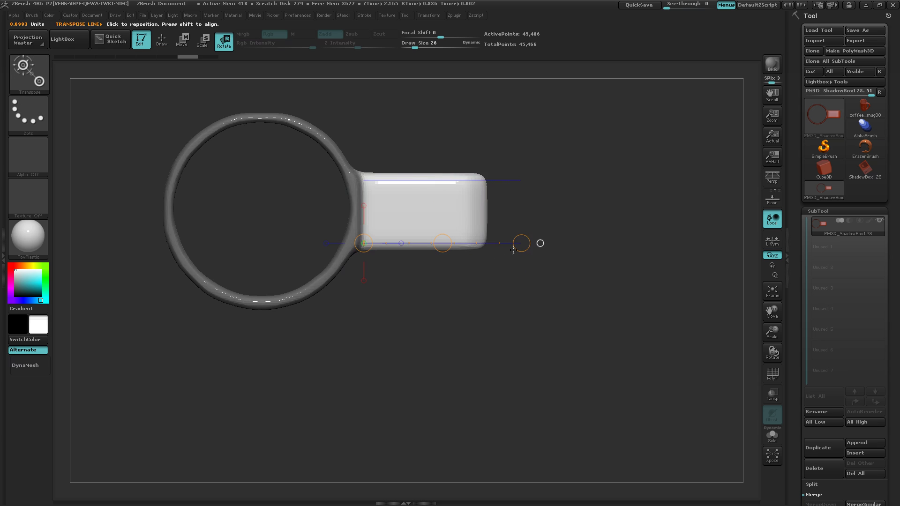
drag(521, 244, 518, 220)
drag(529, 276, 484, 257)
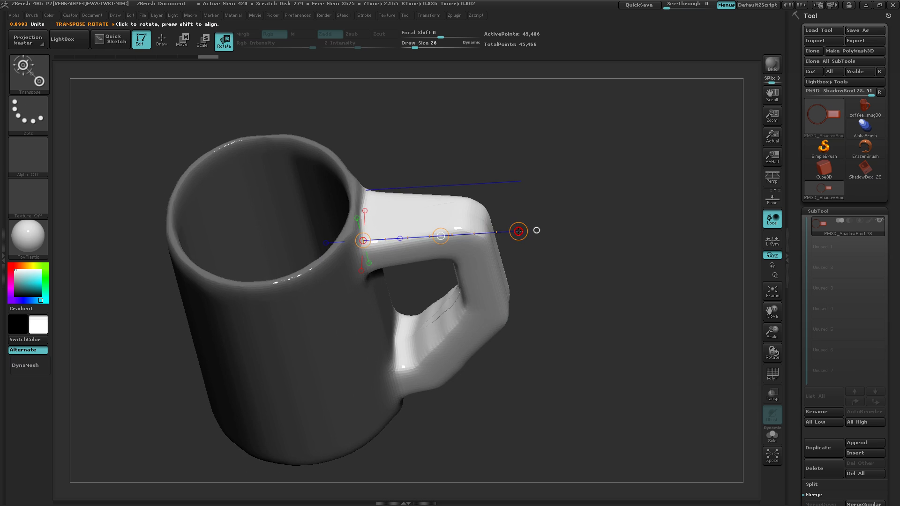
drag(518, 229, 468, 324)
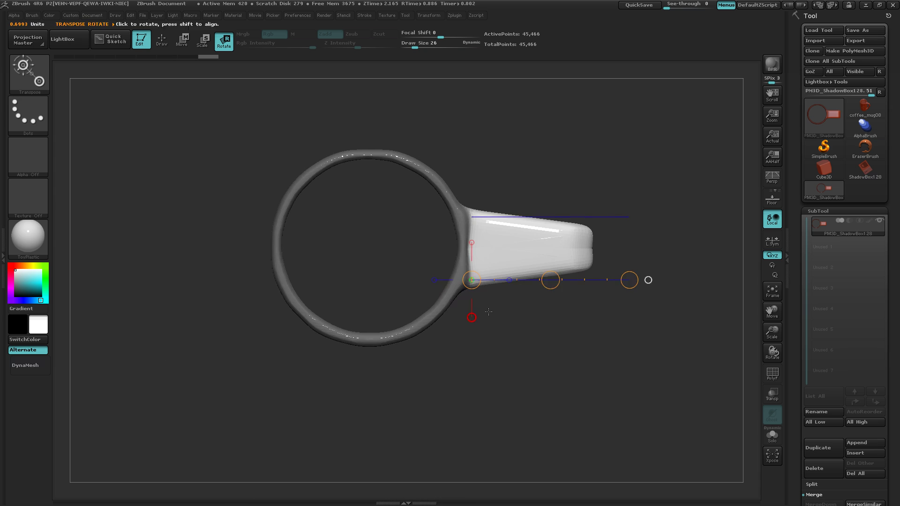
- Rotate the handle's sides symmetrically a little further inward from the mug joint, and clear the mask from the mug
drag(629, 280, 568, 334)
mouse_move(565, 399)
mouse_down()
mouse_move(574, 389)
mouse_move(558, 335)
mouse_up()
right_drag(453, 298, 488, 389)
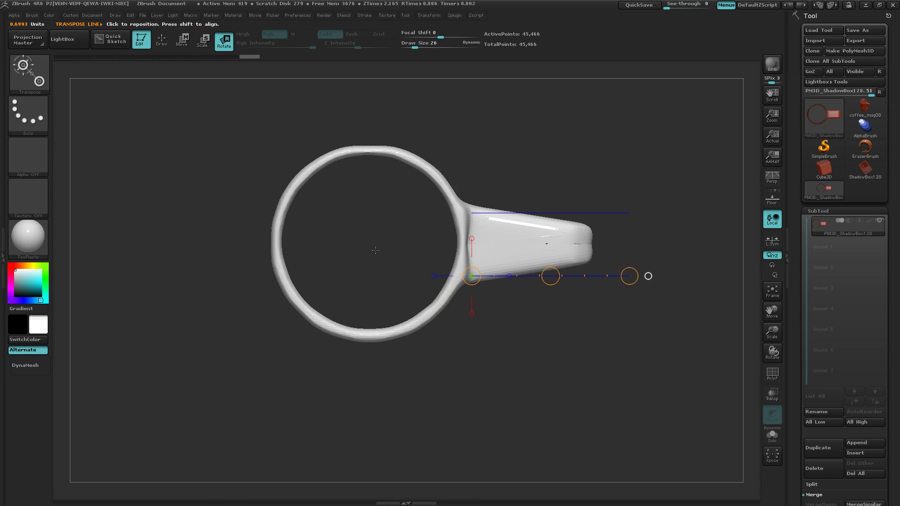
- Switch to the countdown timer and close its window
key(alt+Tab)
key(alt+Tab)
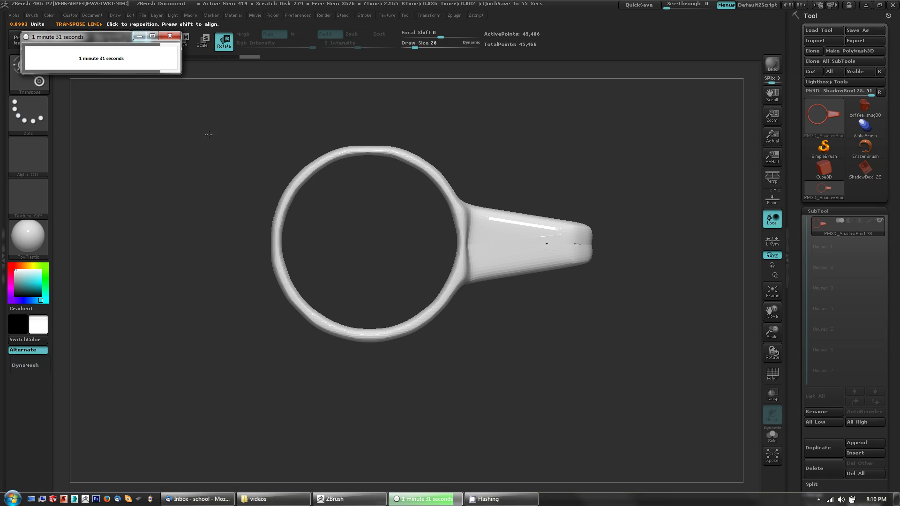
click(169, 36)
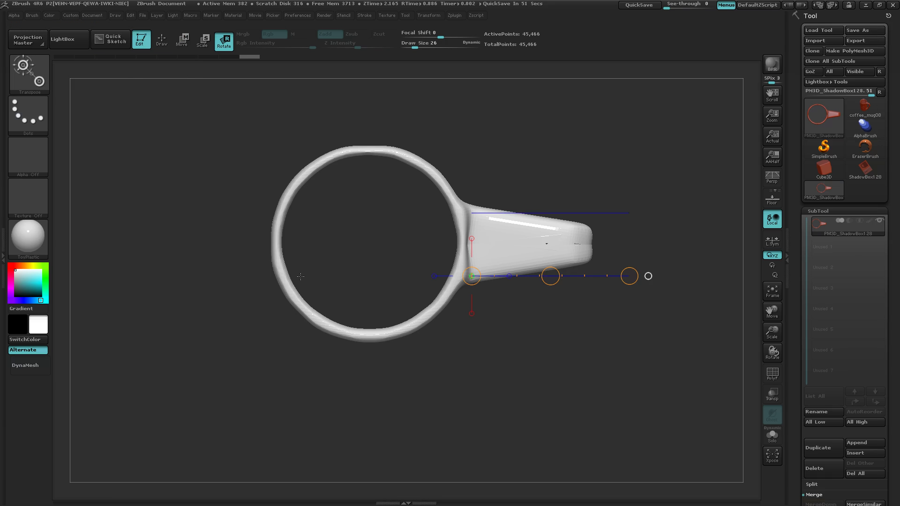
- Switch to the CamStudio screen recorder and bring up its control window
key(alt+Tab)
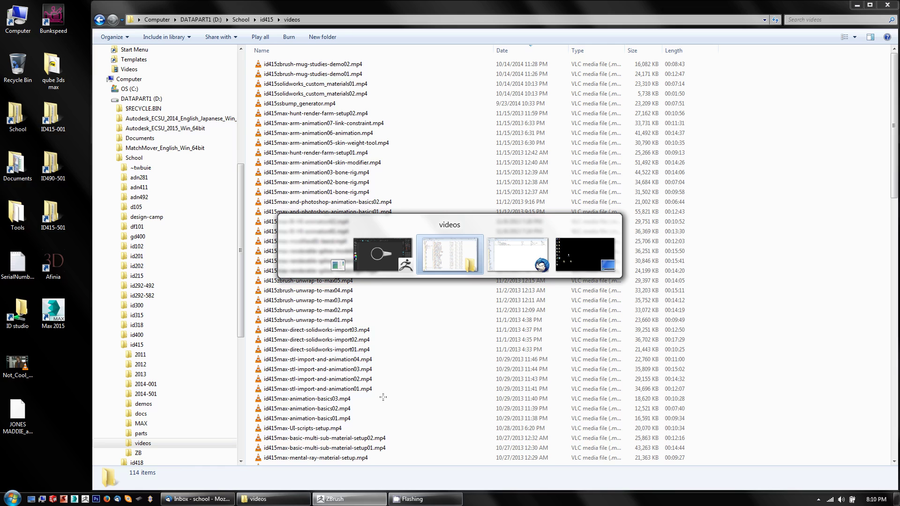
key(alt+Tab)
key(alt+Tab)
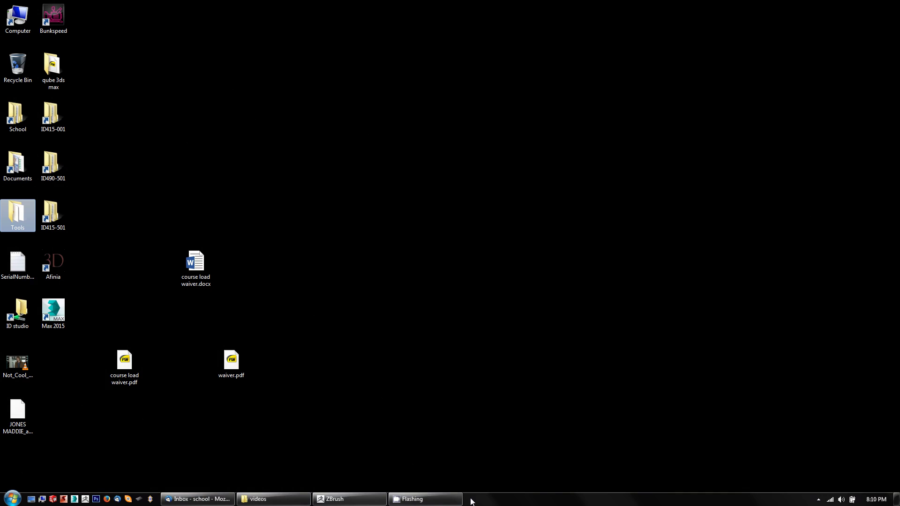
click(457, 501)
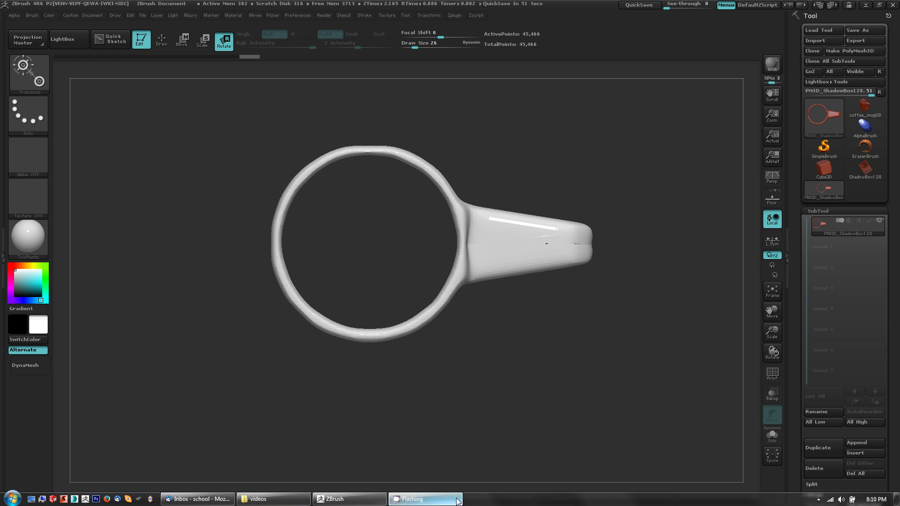
right_click(417, 500)
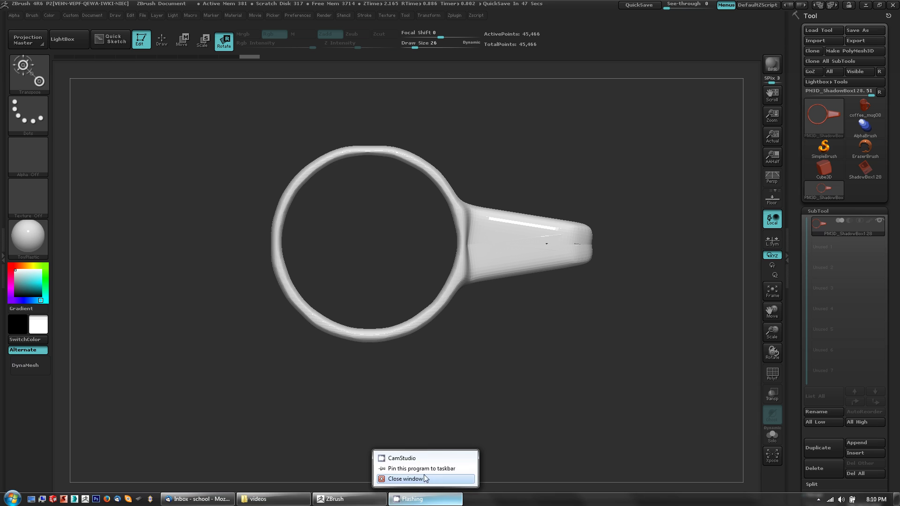
click(402, 460)
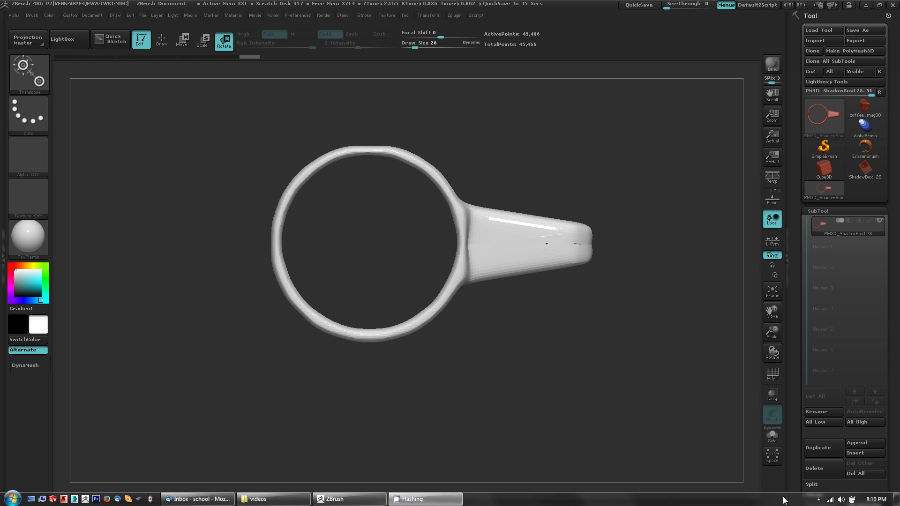
click(820, 499)
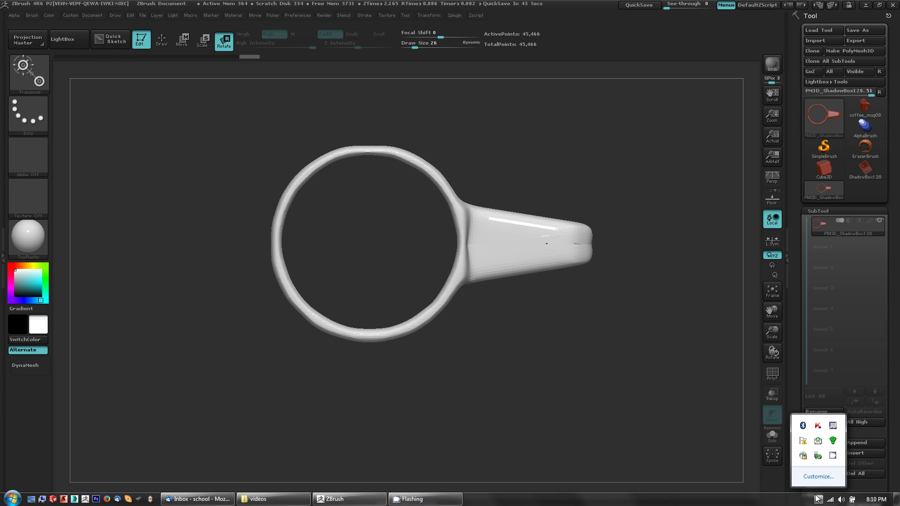
click(832, 455)
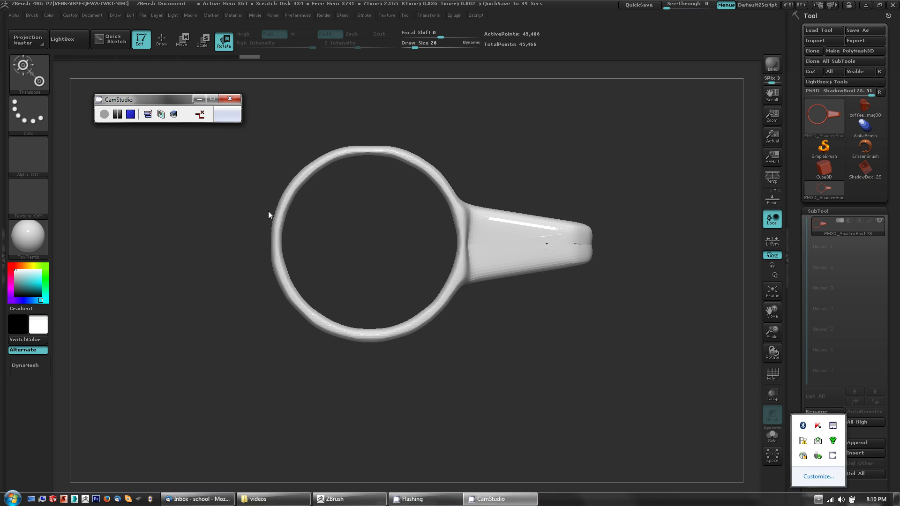